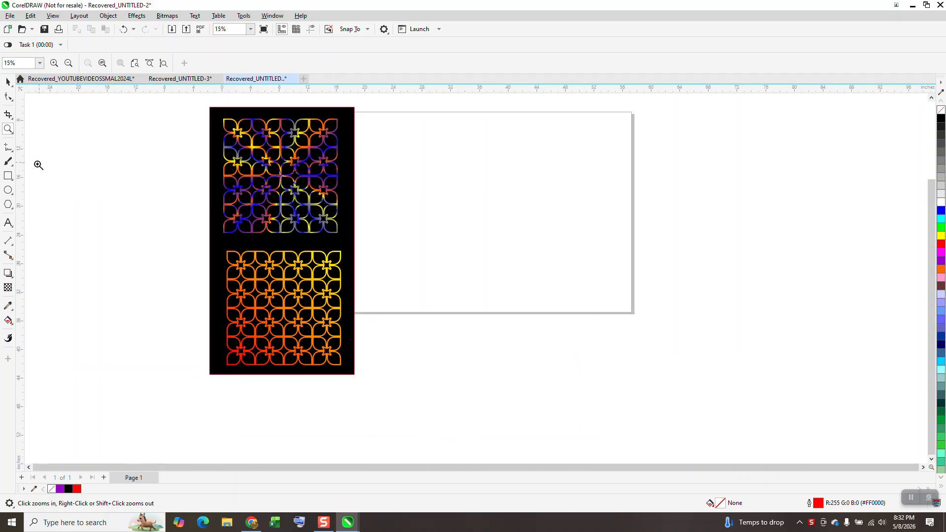
{"action": "left_click", "coordinate": [8, 176]}
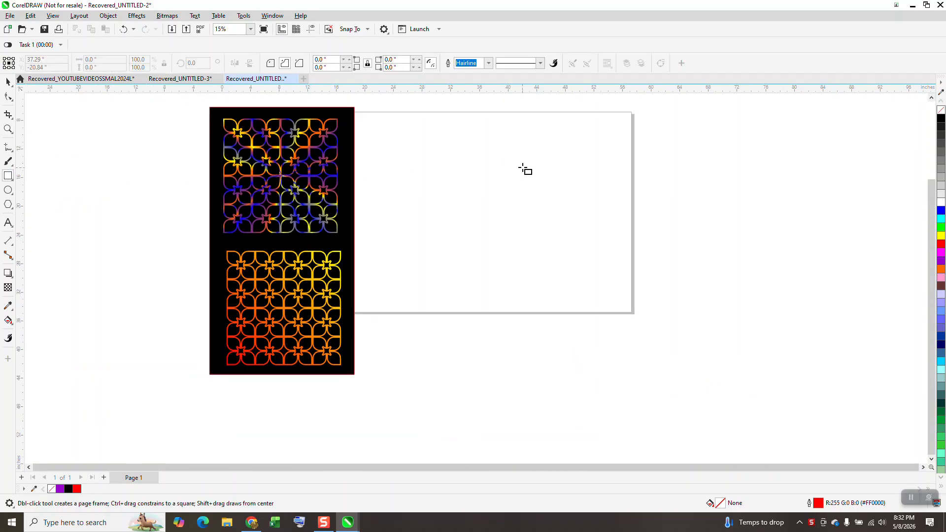
{"action": "left_click_drag", "start_coordinate": [522, 168], "coordinate": [444, 255]}
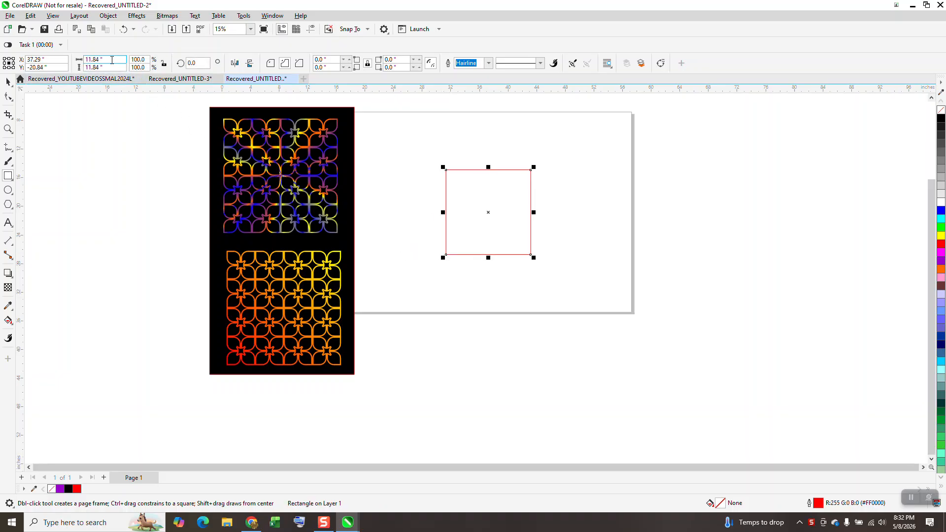
{"action": "type", "text": "12"}
{"action": "key", "text": "Return"}
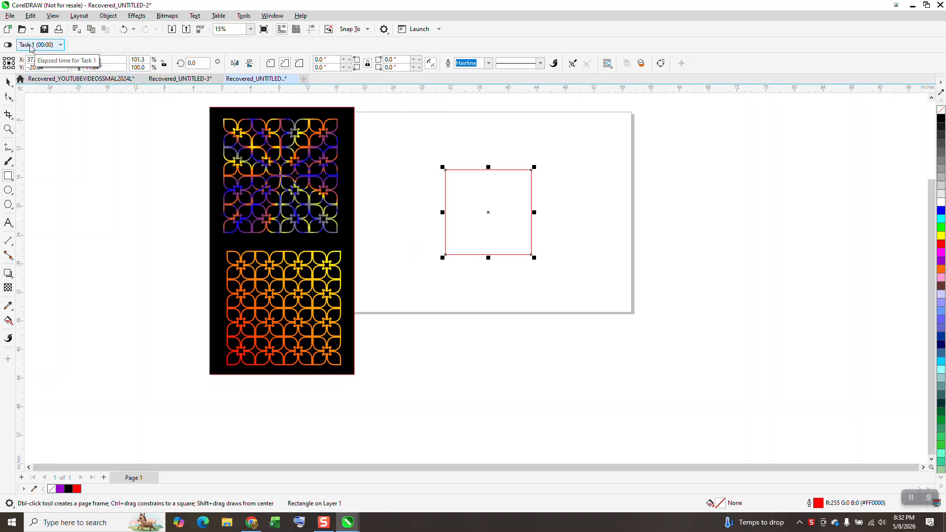
{"action": "left_click", "coordinate": [106, 58]}
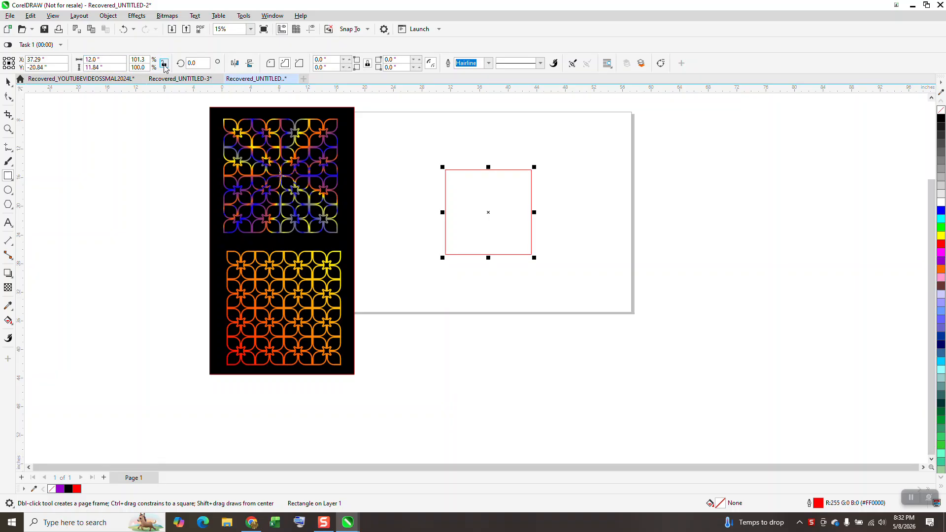
{"action": "key", "text": "Delete"}
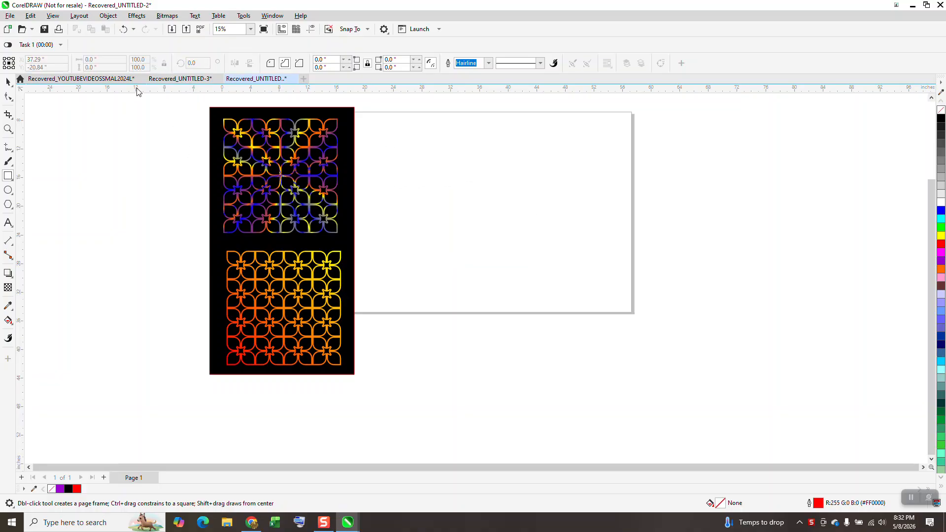
{"action": "left_click", "coordinate": [8, 82]}
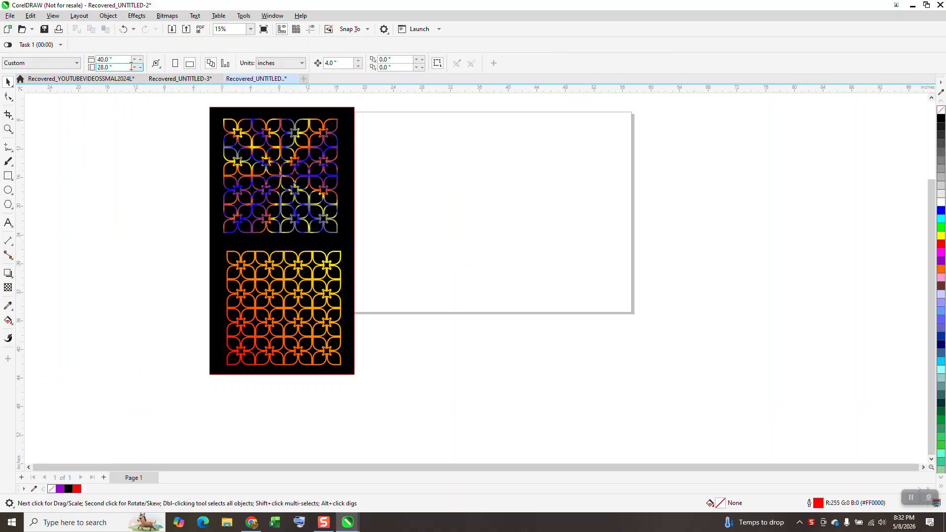
Step: Draw a square on the page, size it to 12 by 12 inches and centre it on the page
{"action": "left_click", "coordinate": [9, 176]}
{"action": "left_click_drag", "start_coordinate": [530, 169], "coordinate": [452, 247]}
{"action": "left_click", "coordinate": [87, 59]}
{"action": "type", "text": "12"}
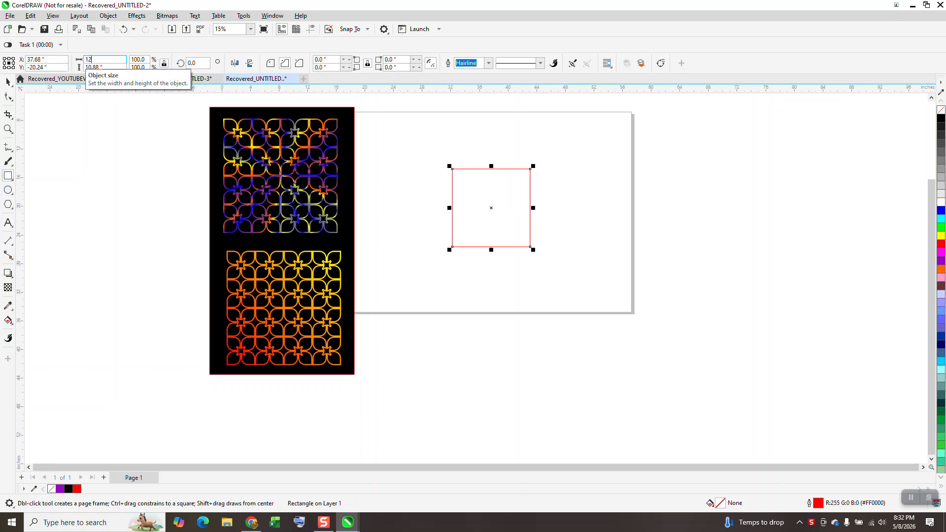
{"action": "key", "text": "Return"}
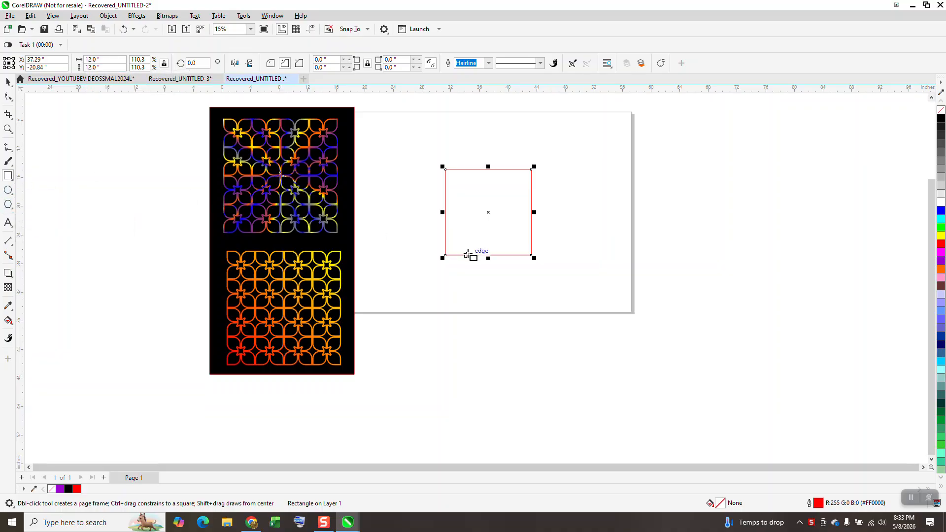
Step: Draw a second square below the first, size it to 6 by 6 inches and centre it on the page
{"action": "mouse_move", "coordinate": [491, 271]}
{"action": "left_mouse_down"}
{"action": "mouse_move", "coordinate": [434, 312]}
{"action": "mouse_move", "coordinate": [429, 330]}
{"action": "left_mouse_up"}
{"action": "left_click_drag", "start_coordinate": [108, 61], "coordinate": [30, 54]}
{"action": "type", "text": "6"}
{"action": "key", "text": "Return"}
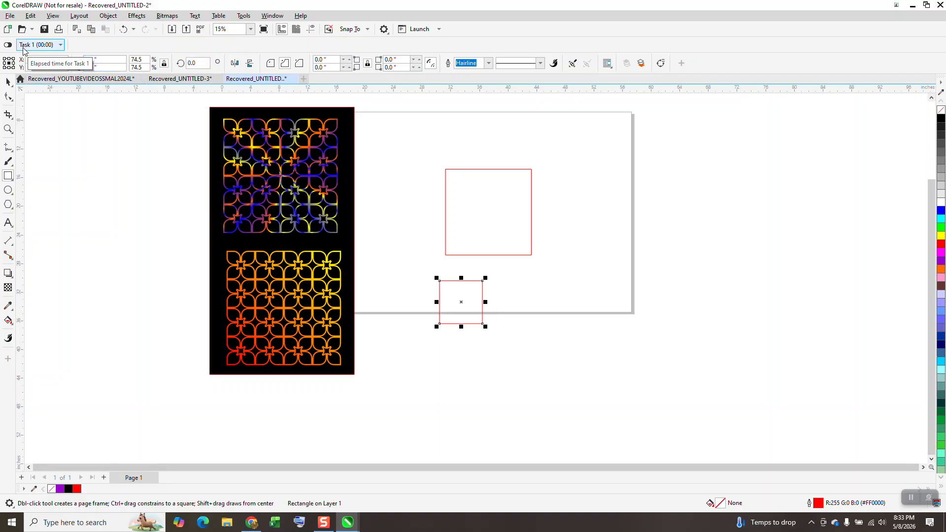
{"action": "key", "text": "p"}
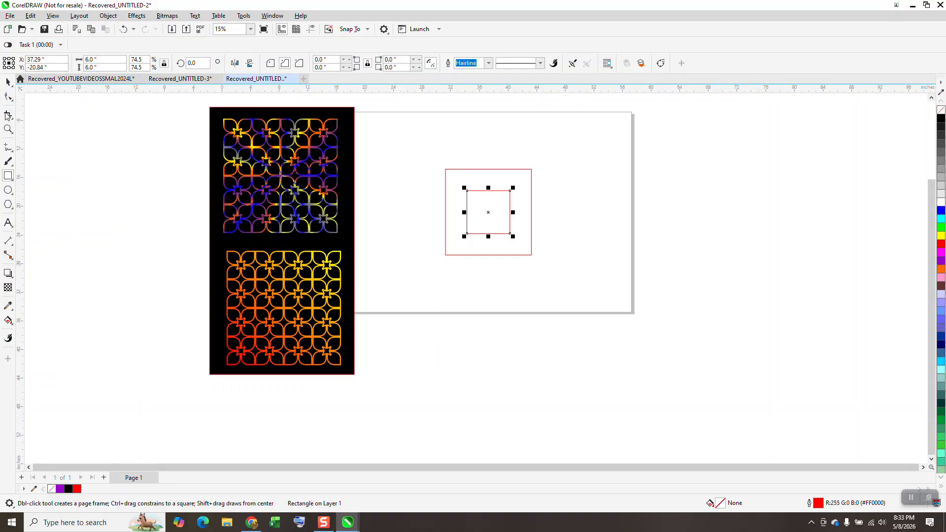
Step: Align the 6-inch square with the top and left edges of the 12-inch square
{"action": "left_click", "coordinate": [8, 129]}
{"action": "left_click", "coordinate": [473, 230]}
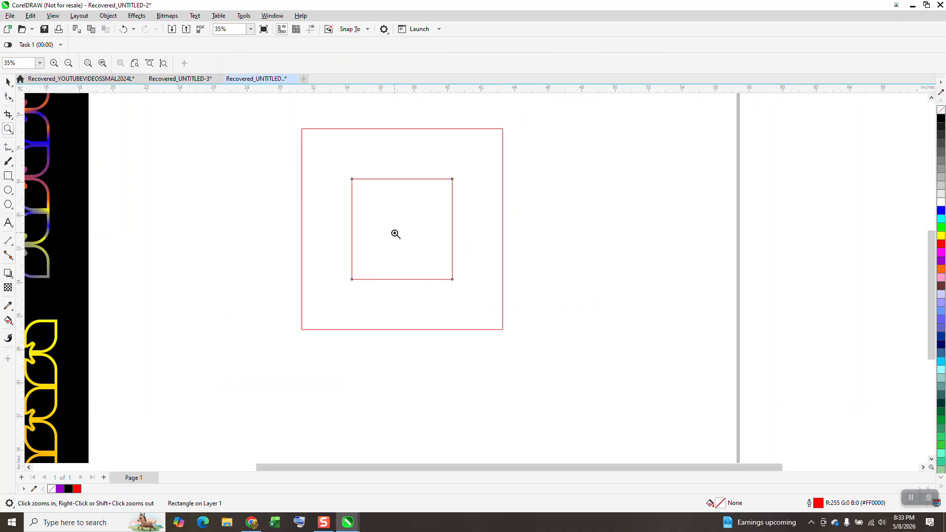
{"action": "left_click", "coordinate": [8, 82]}
{"action": "left_click_drag", "start_coordinate": [232, 102], "coordinate": [615, 398]}
{"action": "key", "text": "t"}
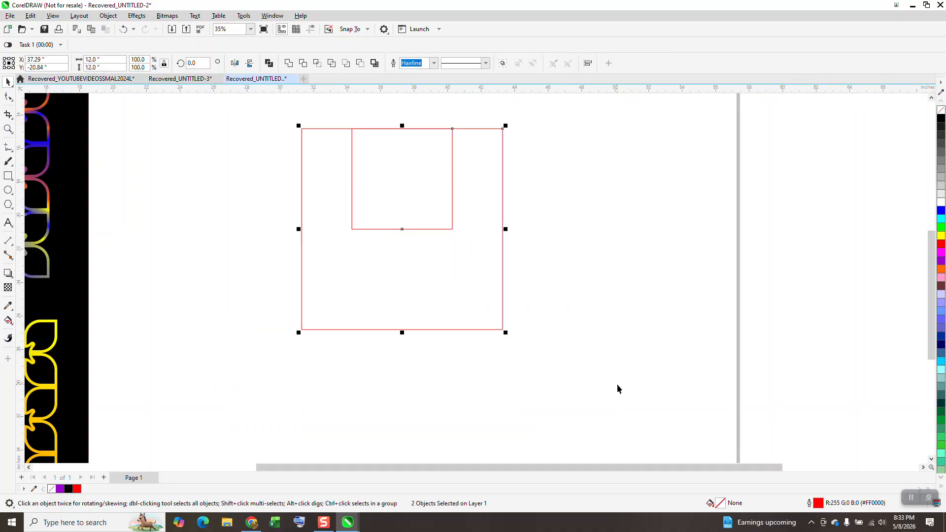
{"action": "key", "text": "l"}
Step: Round the small square's lower-left and upper-right corners to a 3-inch radius to form a leaf shape
{"action": "left_click", "coordinate": [8, 97]}
{"action": "left_click", "coordinate": [153, 141]}
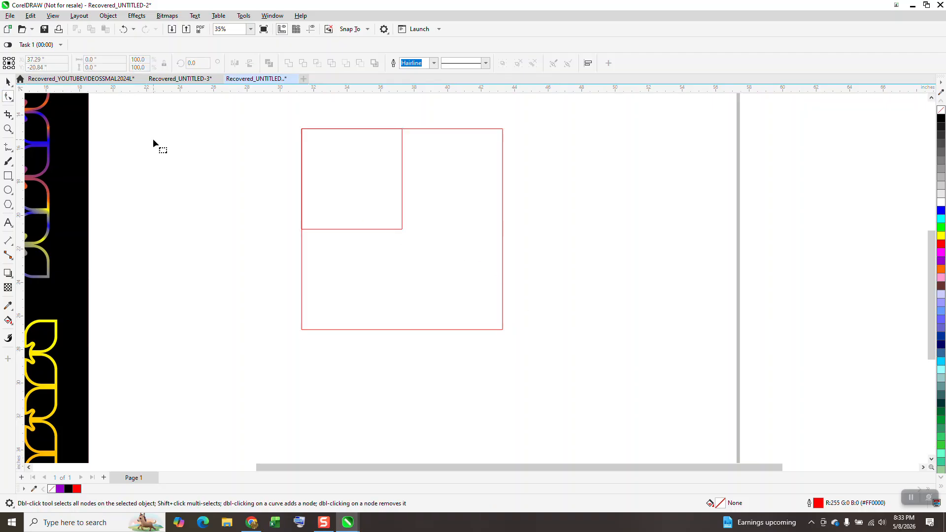
{"action": "left_click", "coordinate": [305, 231]}
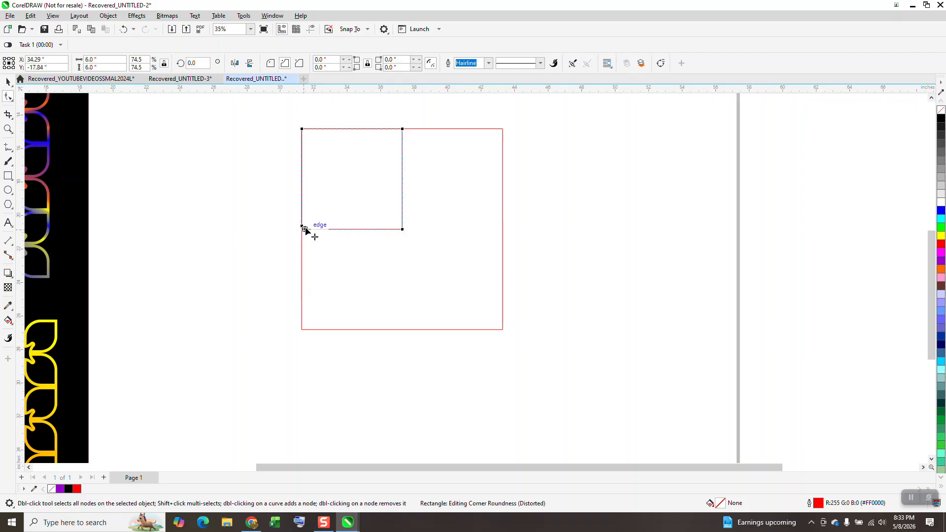
{"action": "left_click_drag", "start_coordinate": [399, 159], "coordinate": [399, 159]}
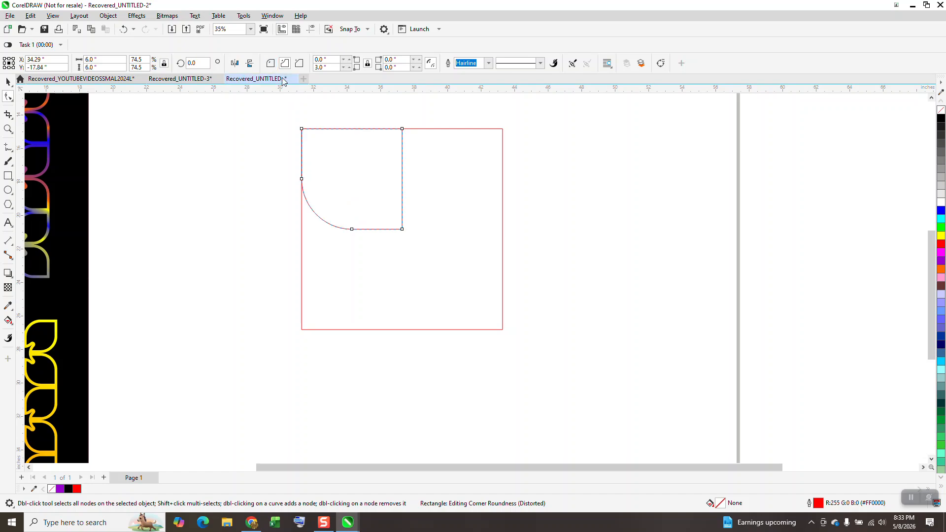
{"action": "left_click_drag", "start_coordinate": [349, 172], "coordinate": [266, 200]}
{"action": "left_click", "coordinate": [9, 83]}
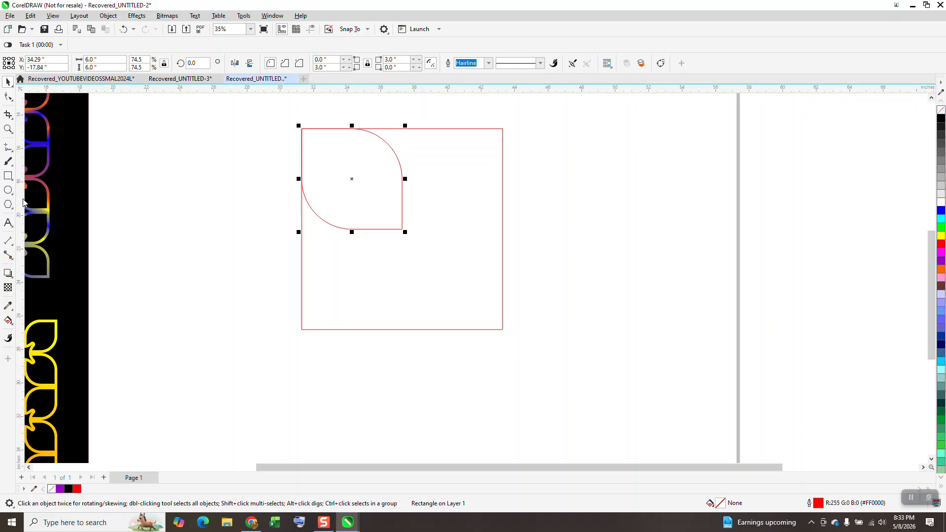
Step: Draw a square about 4.38 inches wide beside the large square and scallop its corners to 2.19 inches, forming a four-pointed star
{"action": "left_click", "coordinate": [9, 176]}
{"action": "left_click_drag", "start_coordinate": [635, 213], "coordinate": [561, 288]}
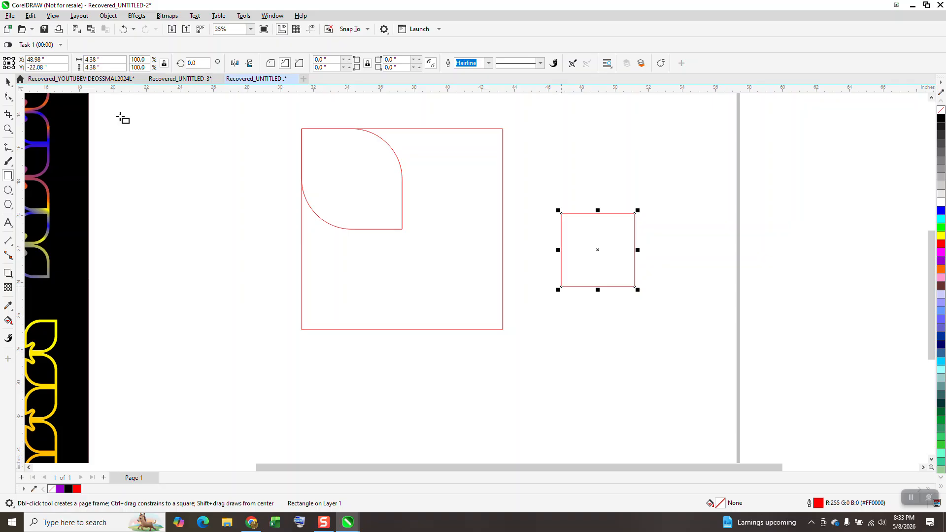
{"action": "left_click", "coordinate": [8, 98]}
{"action": "left_click_drag", "start_coordinate": [600, 233], "coordinate": [636, 244]}
Step: Centre the four-pointed star on the page and rotate it 45 degrees
{"action": "key", "text": "p"}
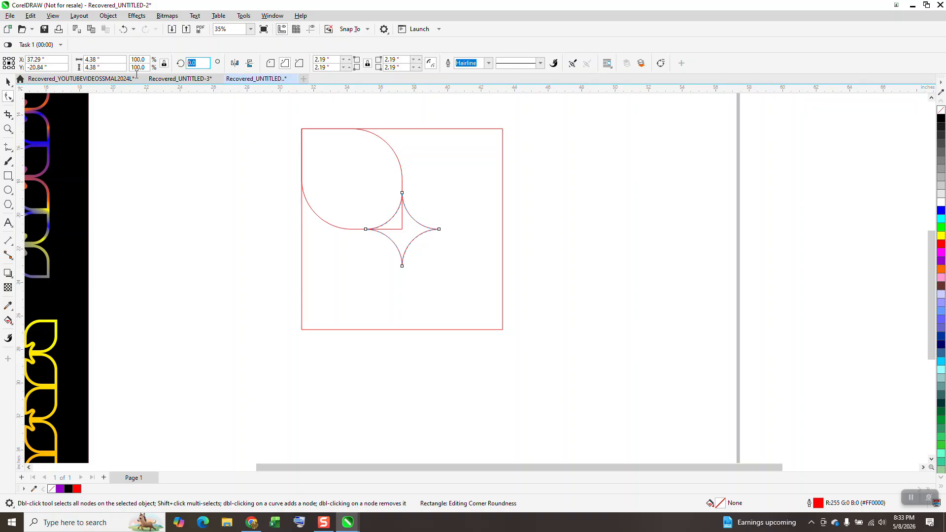
{"action": "key", "text": "Return"}
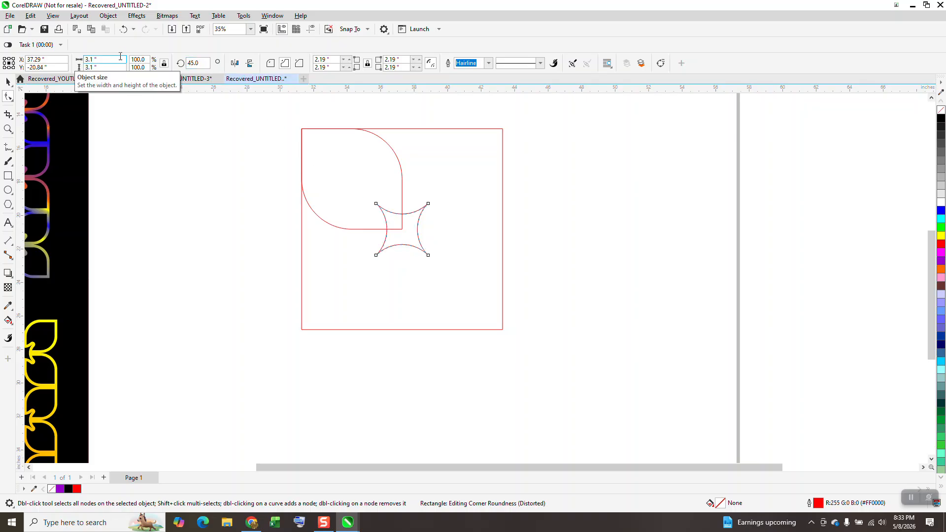
{"action": "left_click", "coordinate": [8, 320]}
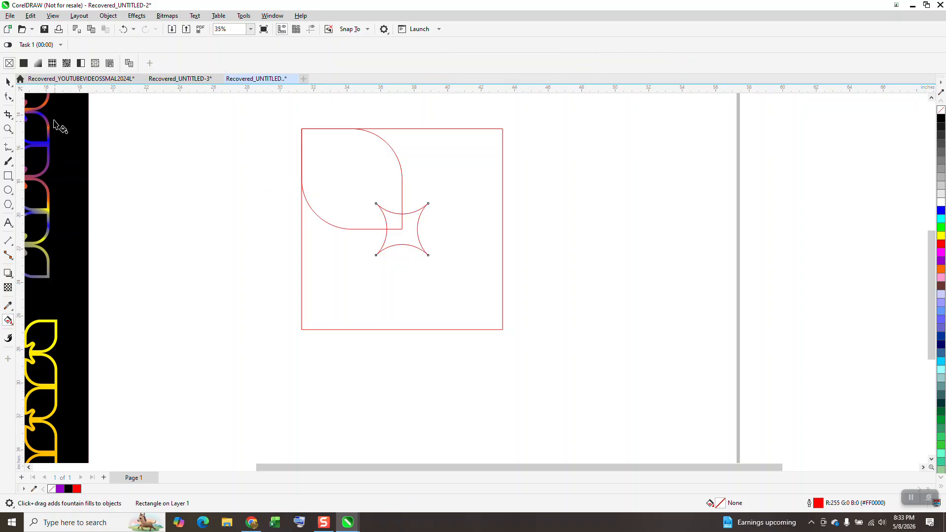
Step: Deselect everything and set the document's nudge distance to 13 inches
{"action": "left_click", "coordinate": [8, 82]}
{"action": "left_click", "coordinate": [157, 122]}
{"action": "left_click", "coordinate": [331, 63]}
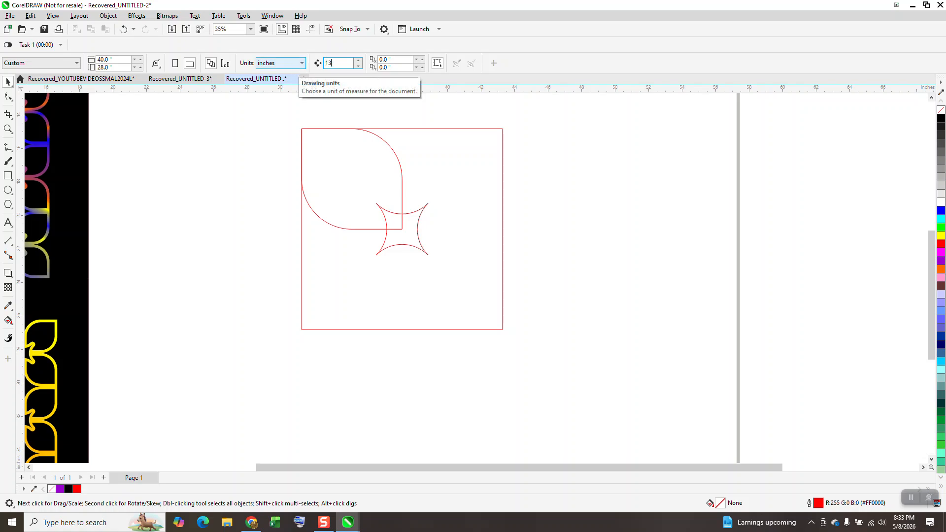
Step: Create a purple shape from the leaf area outside the star with Smart Fill
{"action": "left_click", "coordinate": [8, 321]}
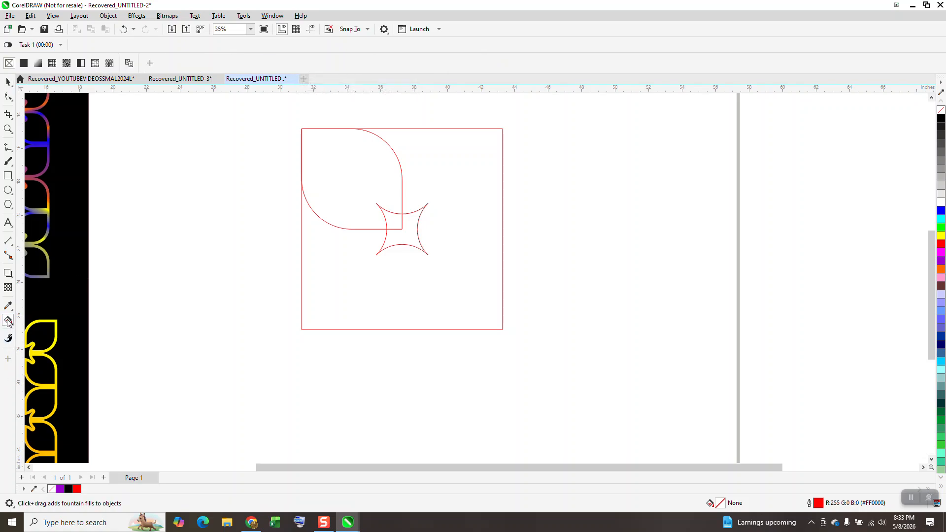
{"action": "left_click", "coordinate": [13, 327]}
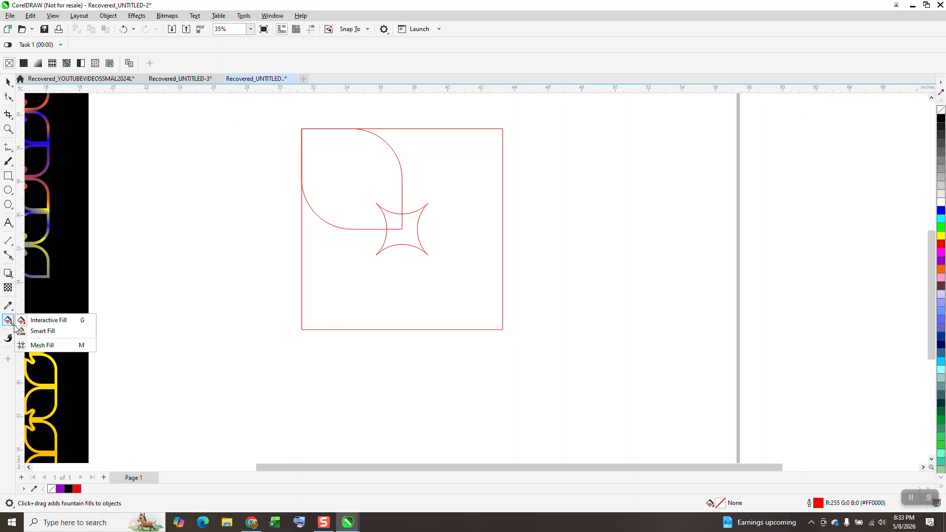
{"action": "left_click", "coordinate": [35, 331]}
{"action": "left_click", "coordinate": [341, 192]}
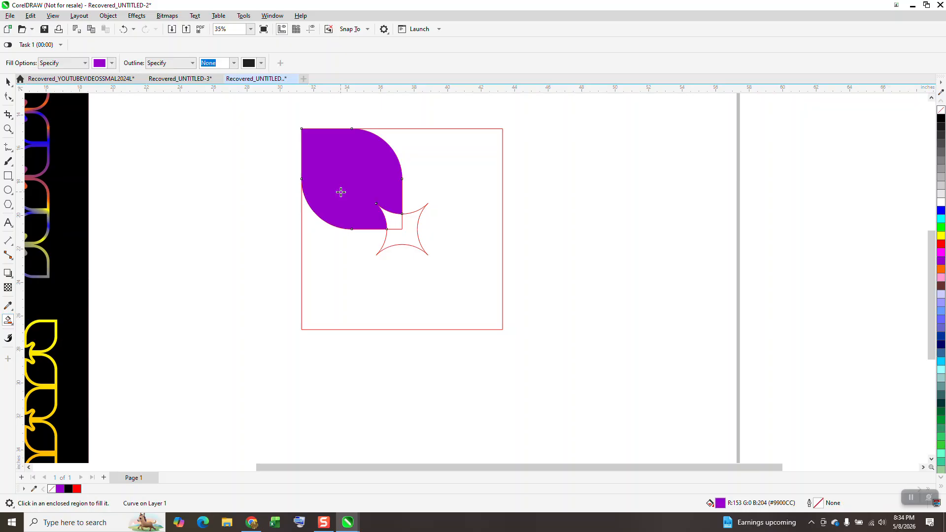
Step: Nudge the purple leaf shape 13 inches to the right and give it no fill and a black outline
{"action": "key", "text": "Right"}
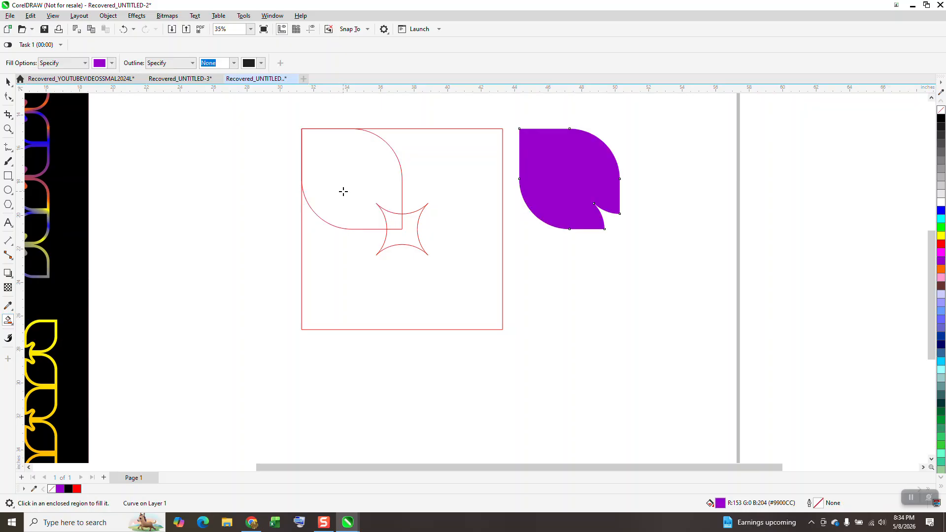
{"action": "left_click", "coordinate": [940, 110]}
{"action": "right_click", "coordinate": [940, 118]}
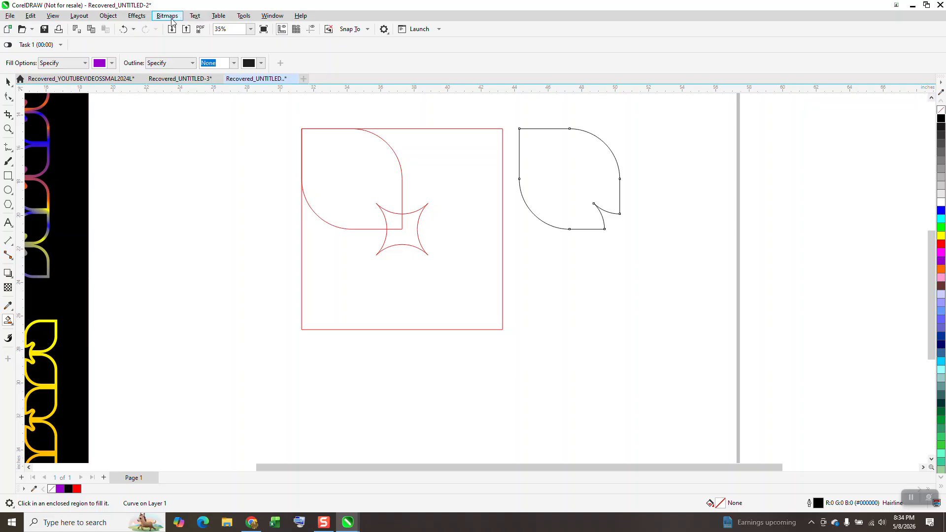
Step: Apply a one-step inside contour to the leaf outline with a 0.5-inch offset and round corners
{"action": "left_click", "coordinate": [134, 17]}
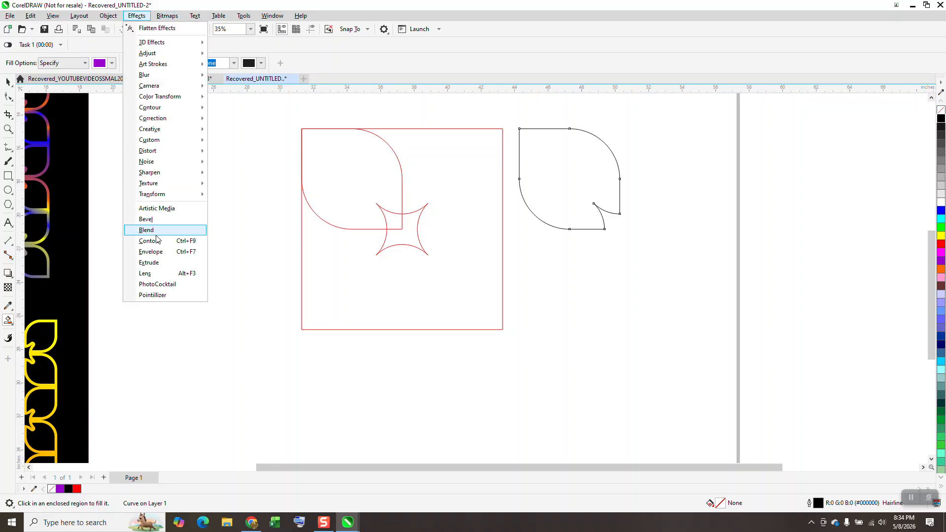
{"action": "left_click", "coordinate": [920, 214]}
{"action": "left_click", "coordinate": [863, 136]}
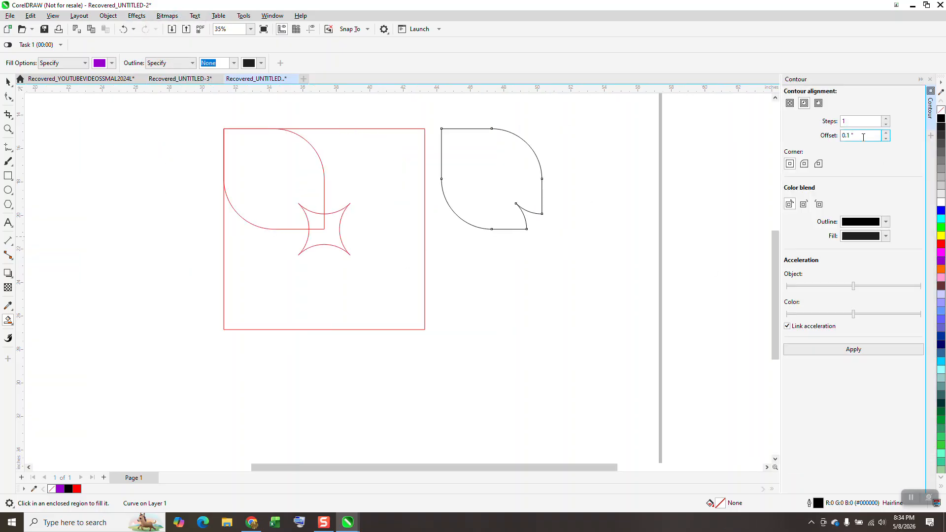
{"action": "type", "text": ".5"}
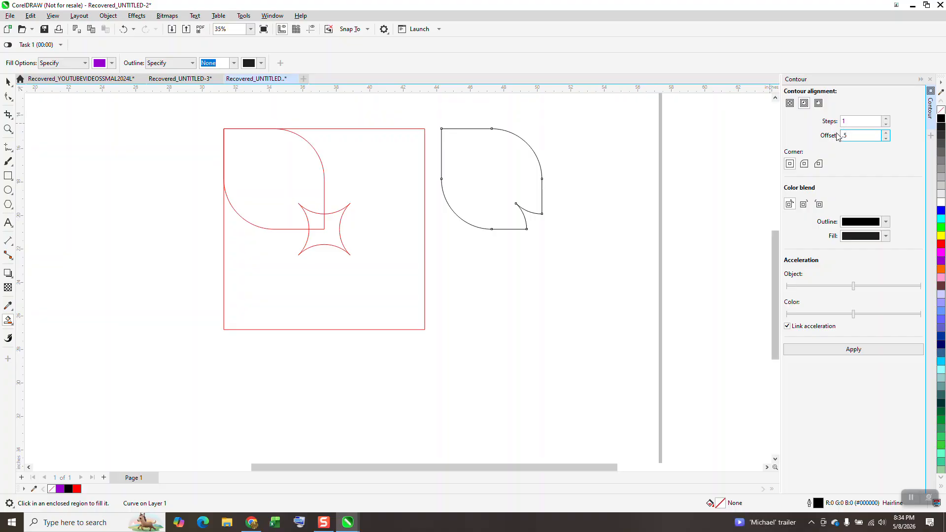
{"action": "key", "text": "Return"}
{"action": "left_click", "coordinate": [804, 164]}
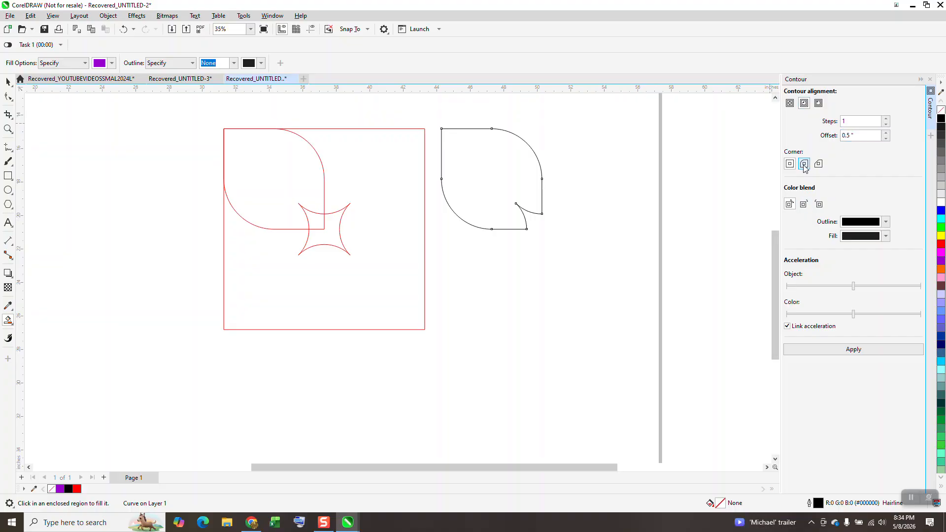
{"action": "left_click", "coordinate": [863, 350]}
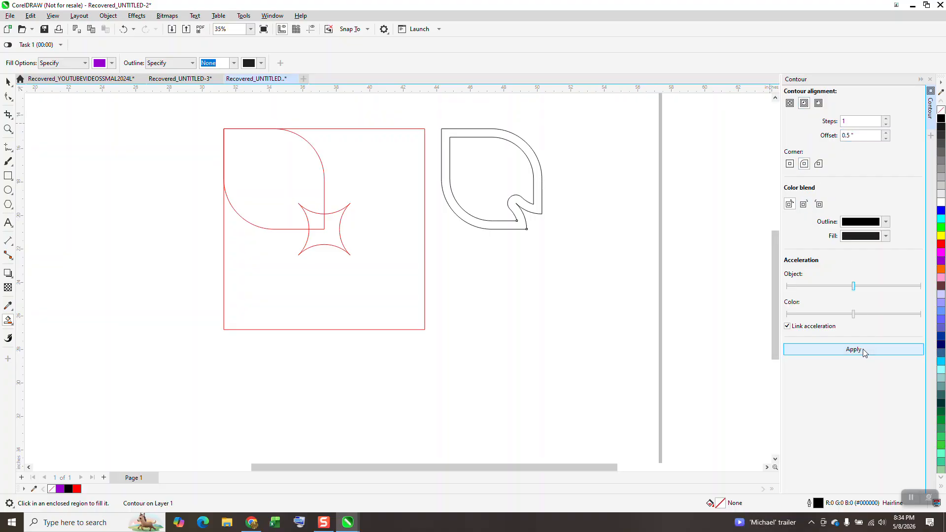
Step: Delete the red construction shapes: the large square, the leaf and the star
{"action": "left_click", "coordinate": [8, 81]}
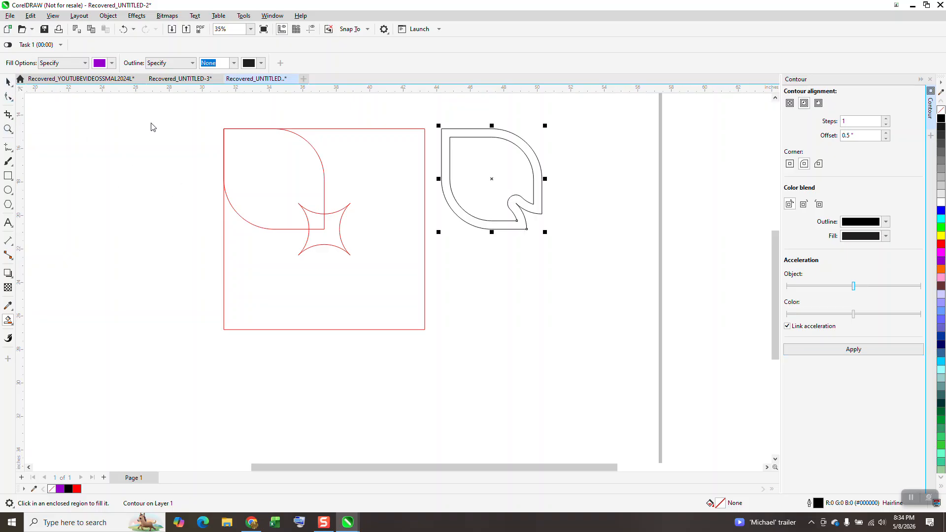
{"action": "left_click_drag", "start_coordinate": [201, 116], "coordinate": [439, 359]}
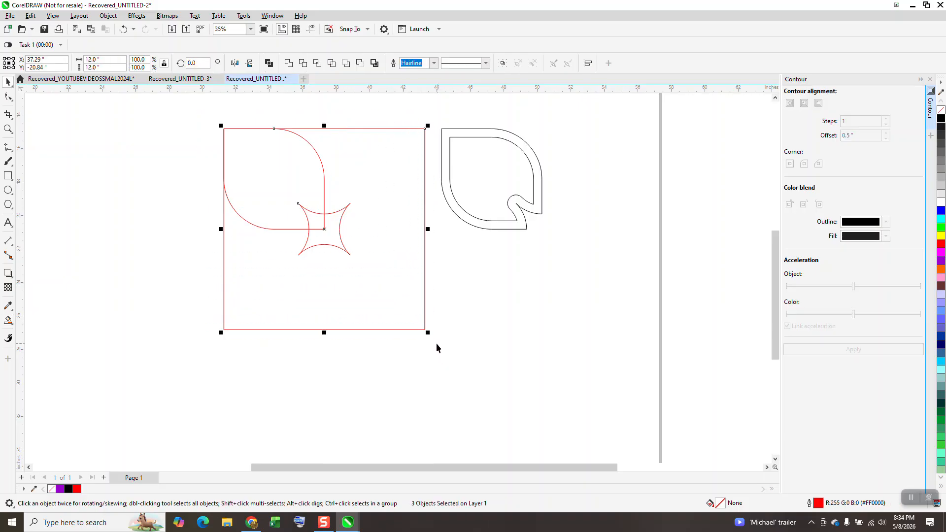
{"action": "key", "text": "Delete"}
Step: Fill the band between the leaf's outer outline and its inner contour with purple using Smart Fill
{"action": "left_click", "coordinate": [7, 321]}
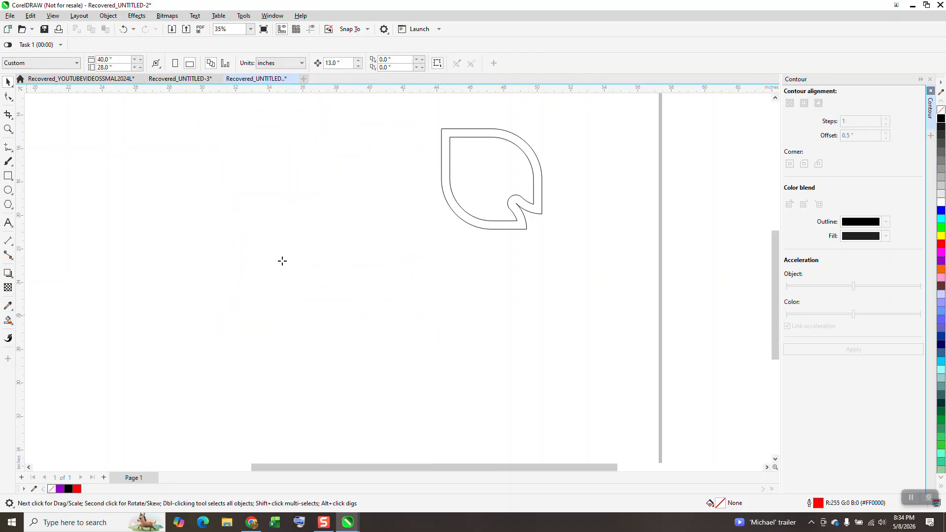
{"action": "left_click", "coordinate": [446, 187]}
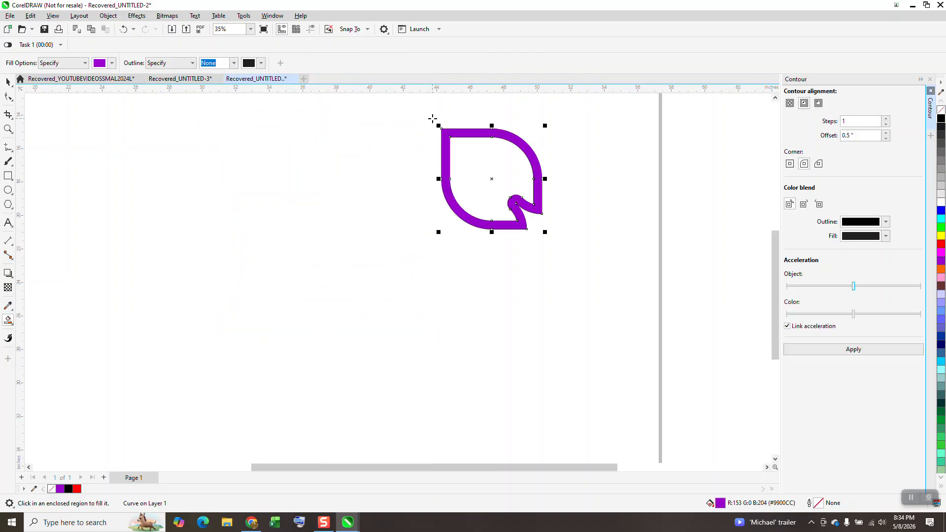
Step: Nudge the purple leaf 13 inches to the left and repeat it in 90° rotations to form a four-petal flower
{"action": "key", "text": "Left"}
{"action": "left_click", "coordinate": [7, 81]}
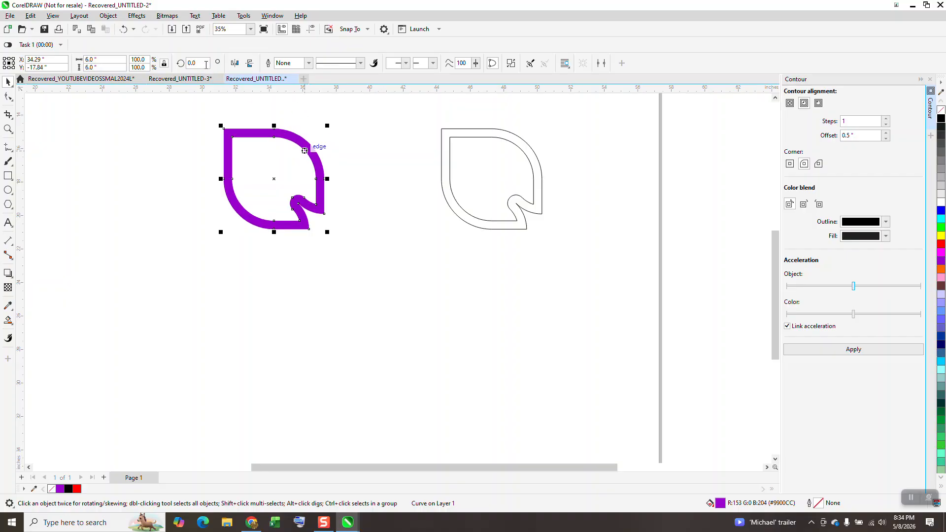
{"action": "type", "text": "90"}
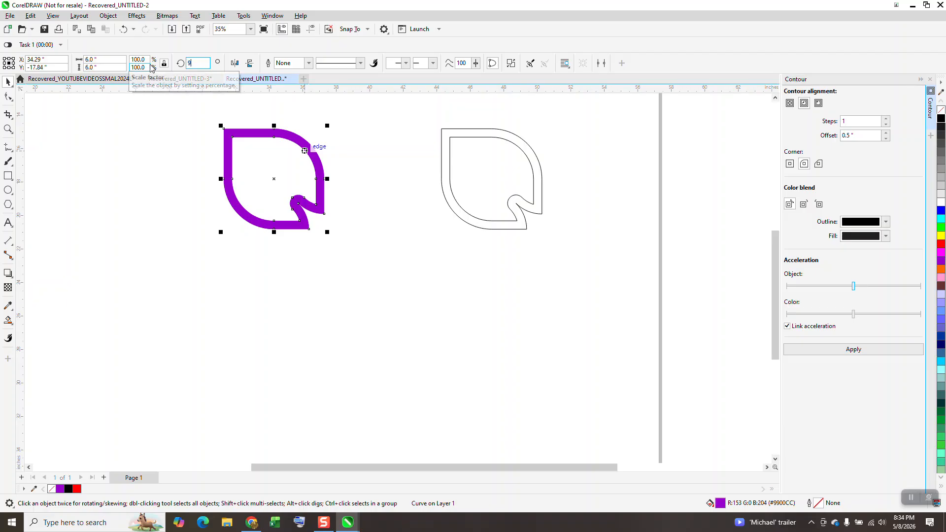
{"action": "key", "text": "Return"}
{"action": "key", "text": "ctrl+r"}
{"action": "key", "text": "ctrl+r"}
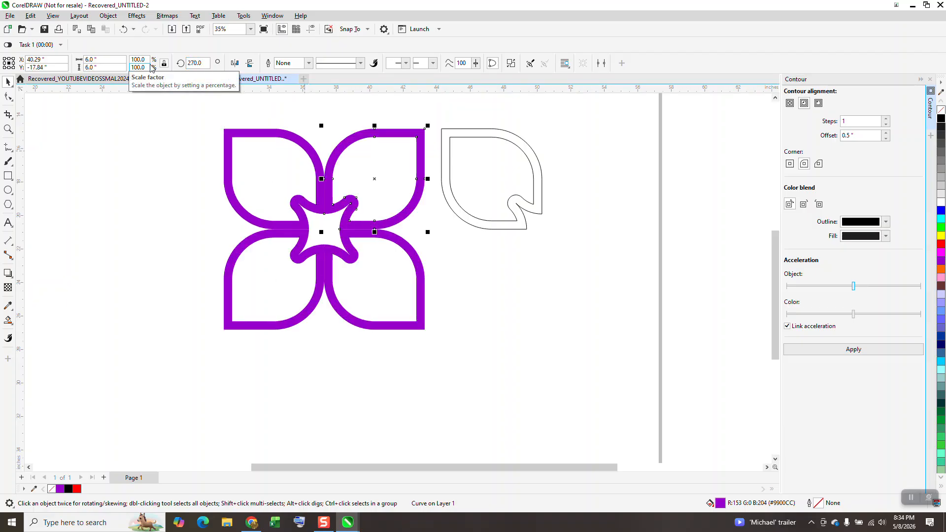
Step: Delete the leftover unfilled leaf outline with its inner contour beside the flower
{"action": "left_click", "coordinate": [446, 146]}
{"action": "key", "text": "Delete"}
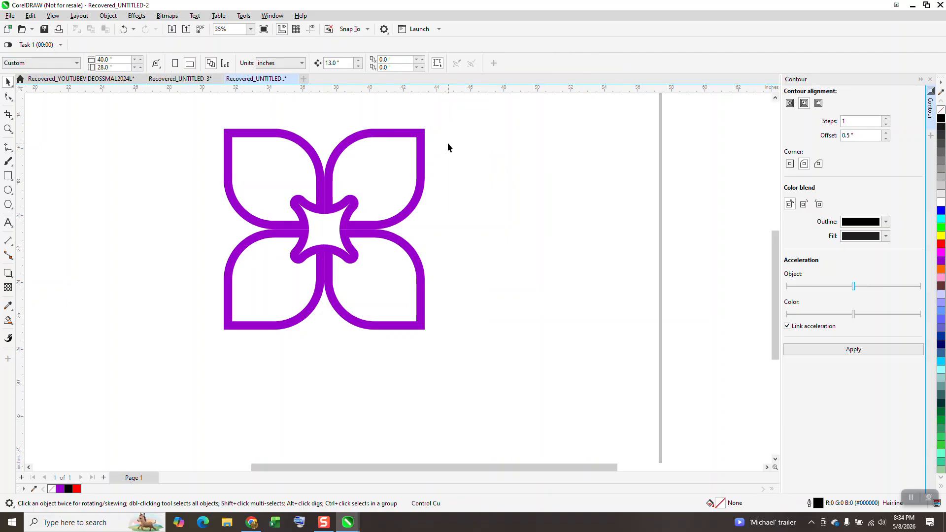
{"action": "left_click_drag", "start_coordinate": [198, 112], "coordinate": [441, 287]}
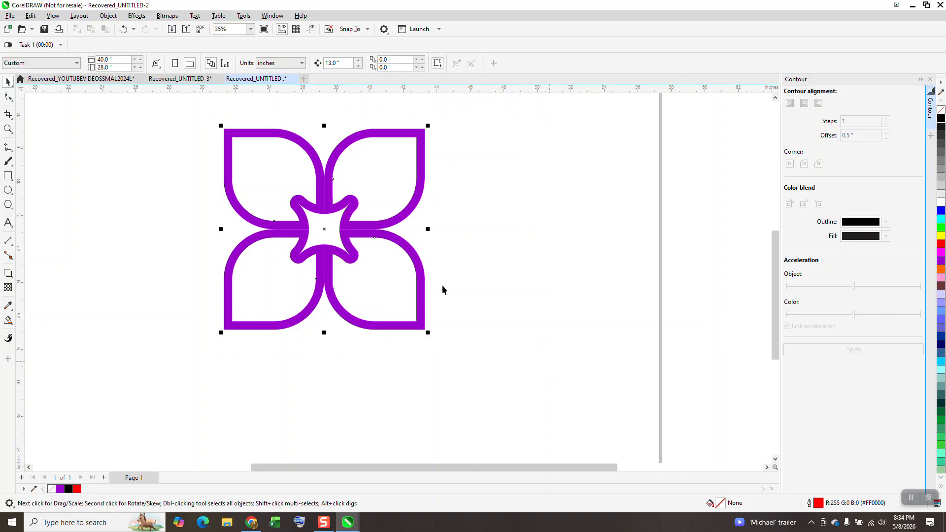
{"action": "left_click", "coordinate": [109, 16]}
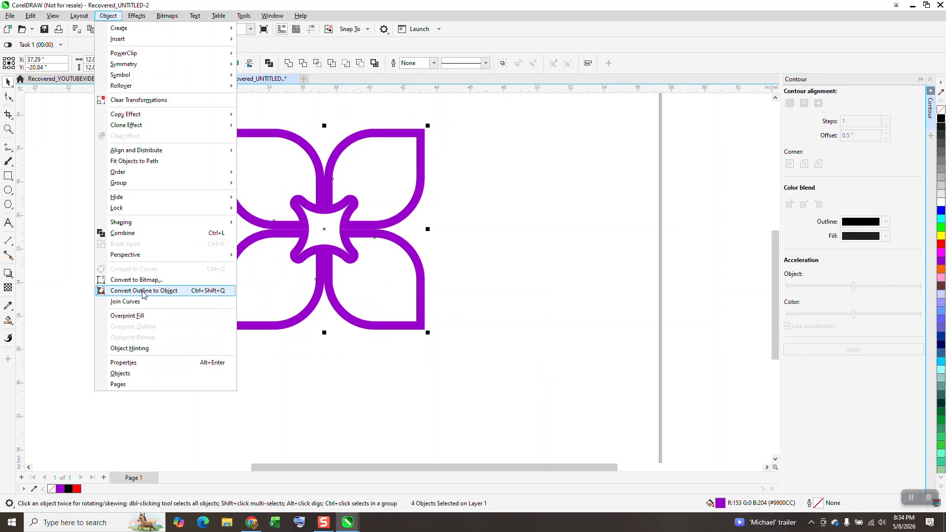
{"action": "left_click", "coordinate": [143, 291]}
{"action": "left_click", "coordinate": [404, 255]}
{"action": "left_click", "coordinate": [940, 119]}
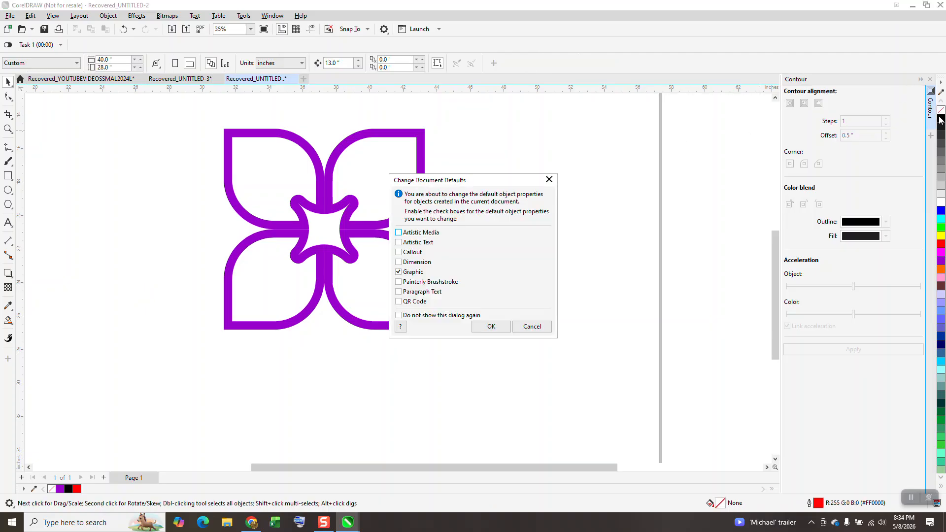
{"action": "left_click", "coordinate": [526, 327]}
Step: Give all four petals no fill and a black outline, and weld them into a single flower
{"action": "left_click_drag", "start_coordinate": [200, 114], "coordinate": [433, 326]}
{"action": "left_click", "coordinate": [939, 112]}
{"action": "right_click", "coordinate": [939, 116]}
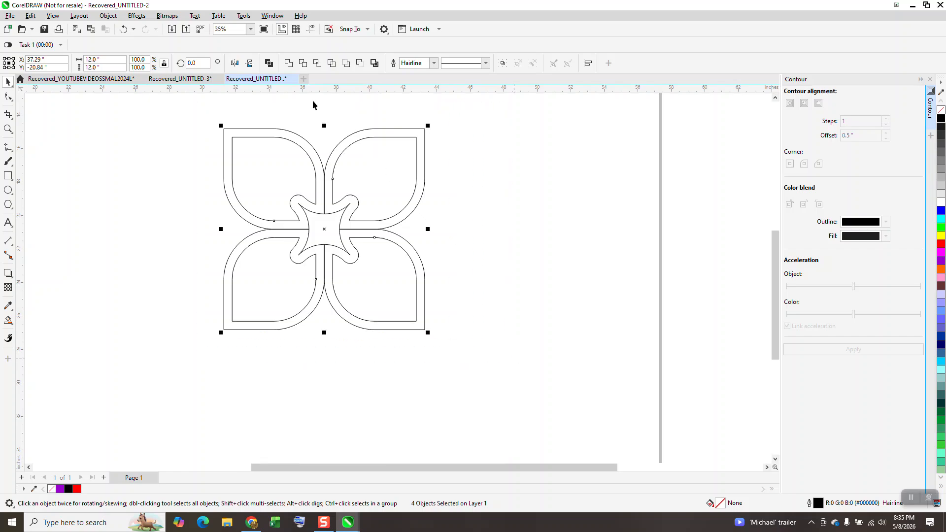
{"action": "left_click", "coordinate": [289, 64]}
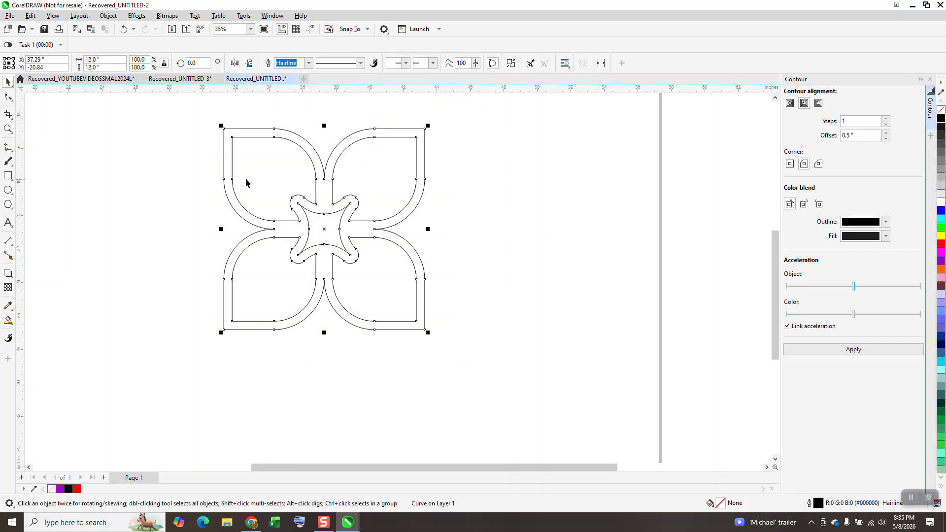
Step: Resize the welded flower to 4 inches square and set the nudge distance to 4 inches
{"action": "scroll", "coordinate": [231, 173], "scroll_direction": "down", "scroll_amount": 1}
{"action": "left_click", "coordinate": [103, 60]}
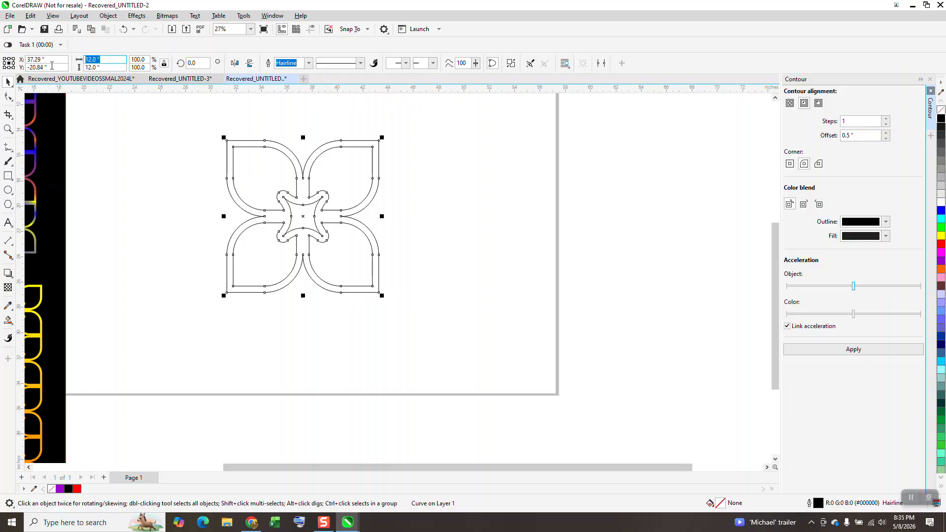
{"action": "type", "text": "4"}
{"action": "key", "text": "Return"}
{"action": "left_click", "coordinate": [306, 128]}
{"action": "left_click", "coordinate": [337, 65]}
{"action": "type", "text": "4"}
Step: Move the small flower higher on the page and place a copy 4 inches to its right
{"action": "left_click_drag", "start_coordinate": [304, 211], "coordinate": [290, 151]}
{"action": "key", "text": "KP_Add"}
{"action": "key", "text": "Right"}
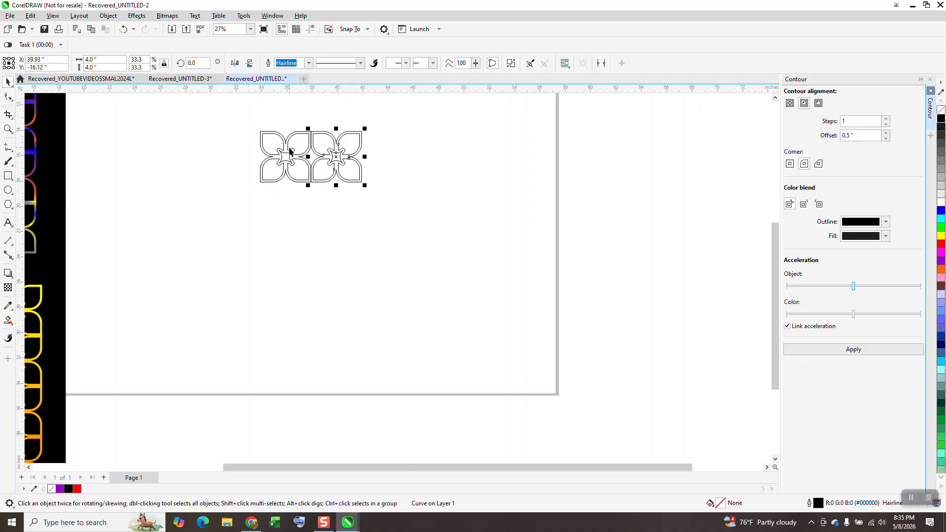
Step: Try welding the two adjacent flowers into one shape, and undo the weld
{"action": "left_click", "coordinate": [8, 129]}
{"action": "left_click_drag", "start_coordinate": [279, 143], "coordinate": [418, 206]}
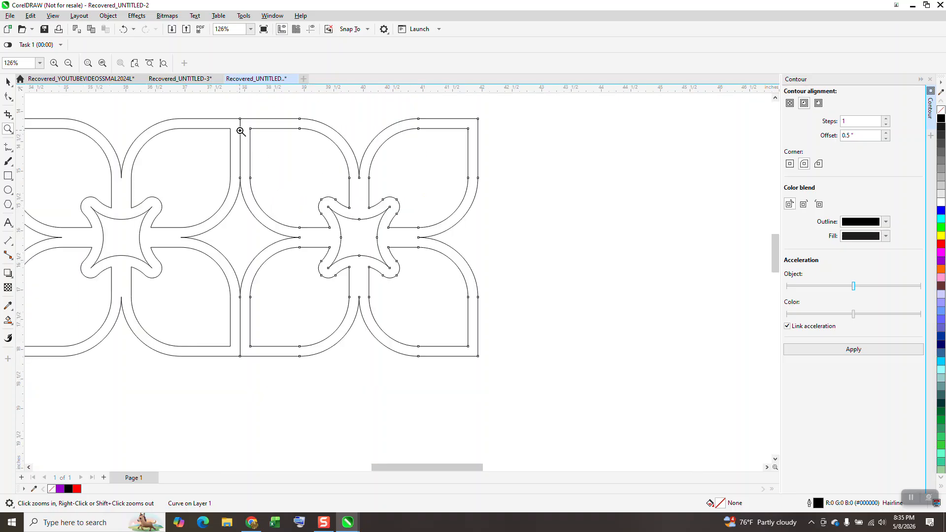
{"action": "right_click", "coordinate": [253, 175]}
{"action": "left_click", "coordinate": [8, 81]}
{"action": "left_click_drag", "start_coordinate": [157, 131], "coordinate": [534, 303]}
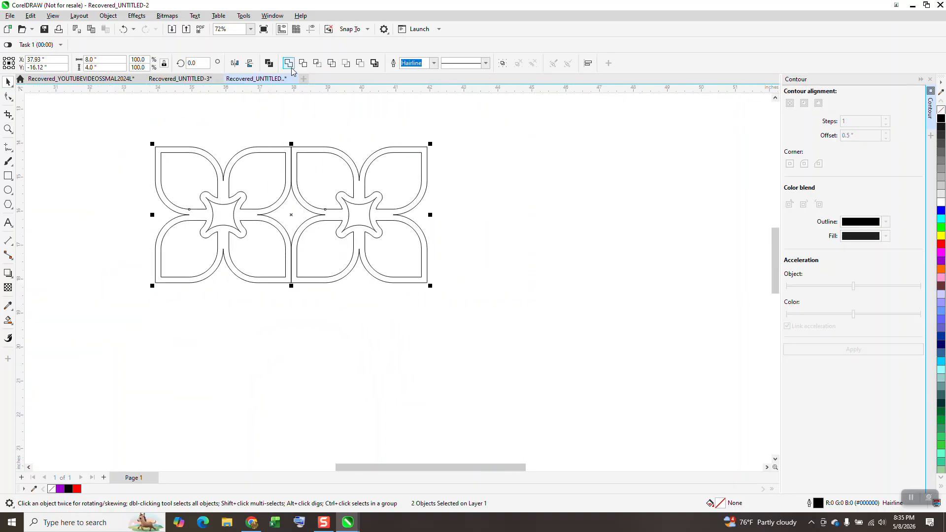
{"action": "left_click", "coordinate": [289, 63]}
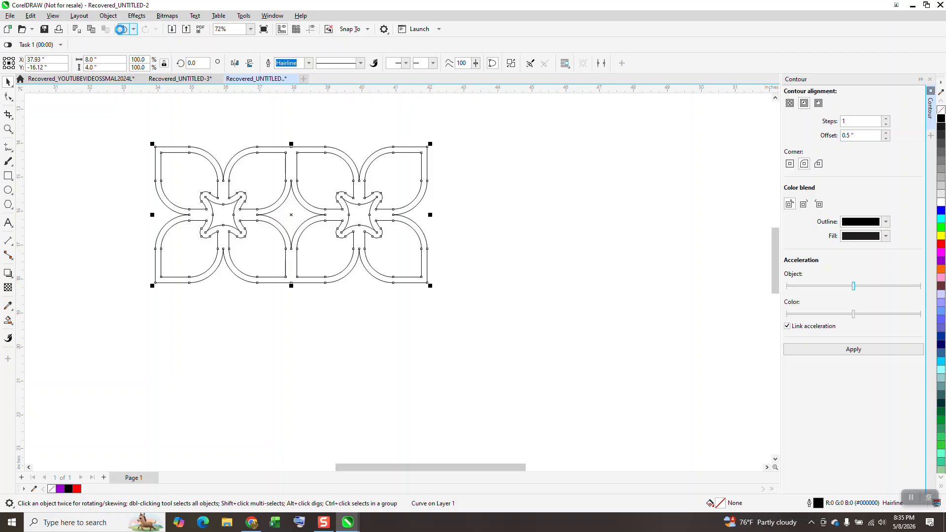
{"action": "left_click", "coordinate": [123, 30]}
Step: Duplicate the right-hand flower twice at the same spacing to make a row of four flowers
{"action": "left_click", "coordinate": [350, 157]}
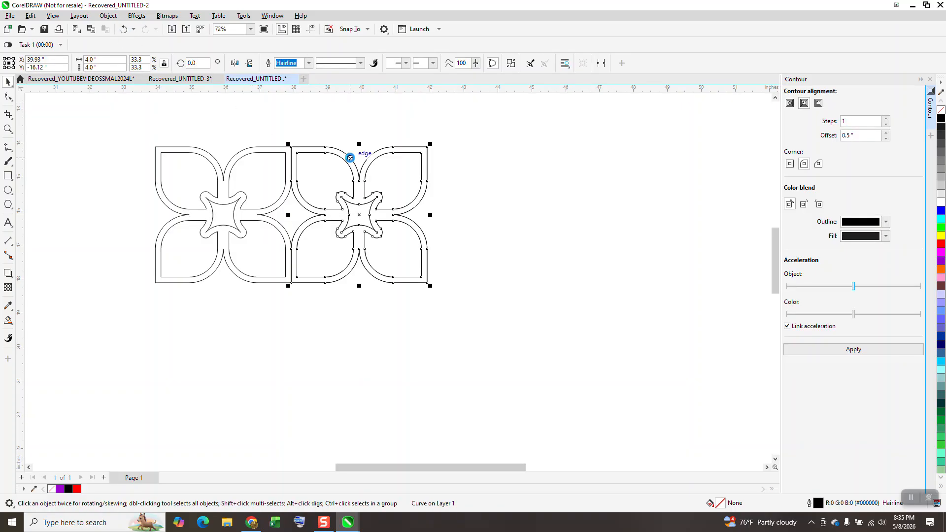
{"action": "key", "text": "ctrl+d"}
{"action": "key", "text": "ctrl+d"}
{"action": "scroll", "coordinate": [292, 158], "scroll_direction": "down", "scroll_amount": 3}
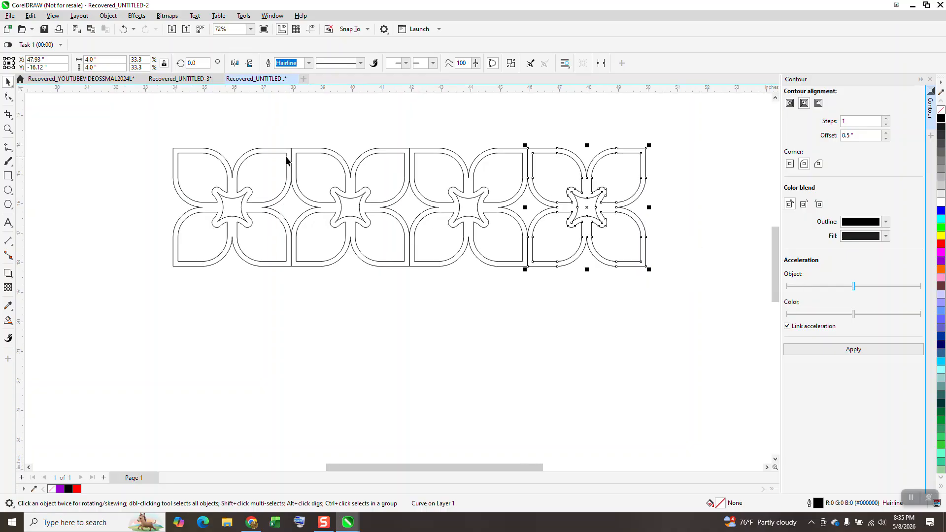
Step: Duplicate the row of four flowers three times downward at 4-inch spacing to make a 4 by 4 grid
{"action": "left_click_drag", "start_coordinate": [169, 117], "coordinate": [602, 274]}
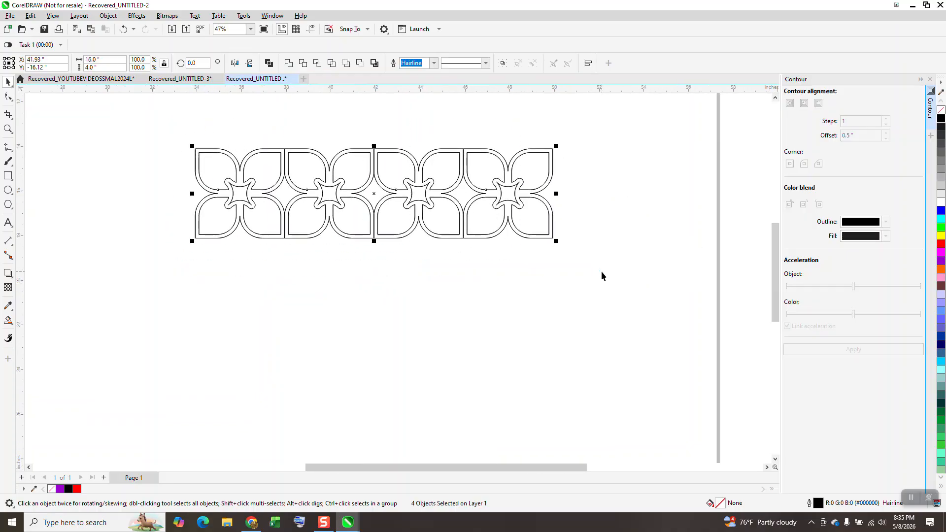
{"action": "key", "text": "ctrl+d"}
{"action": "key", "text": "ctrl+d"}
{"action": "key", "text": "ctrl+d"}
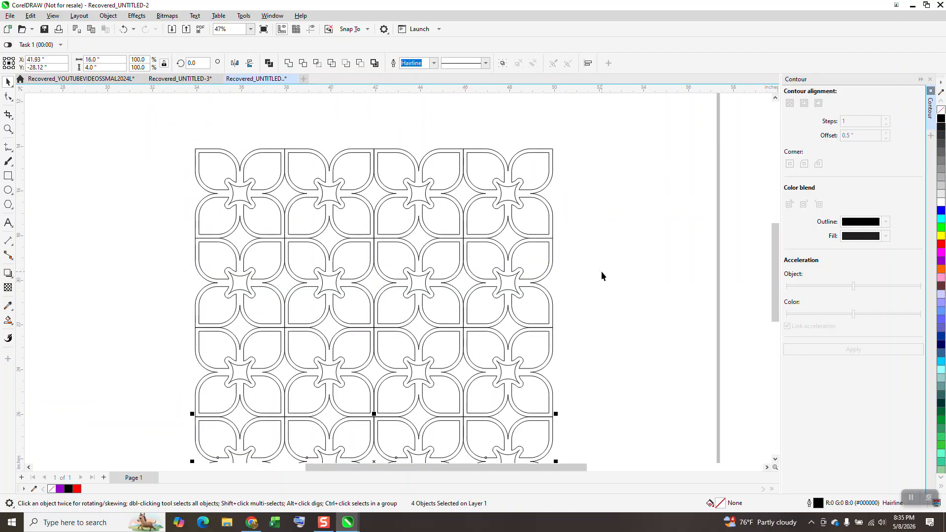
Step: Weld all the flowers of the 4 by 4 grid into one pattern
{"action": "scroll", "coordinate": [278, 204], "scroll_direction": "down", "scroll_amount": 2}
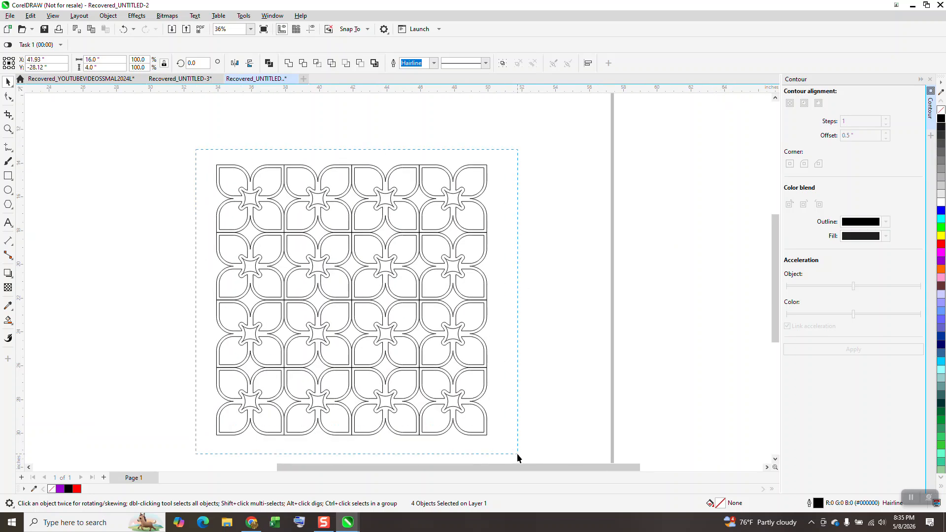
{"action": "left_click_drag", "start_coordinate": [517, 454], "coordinate": [555, 442]}
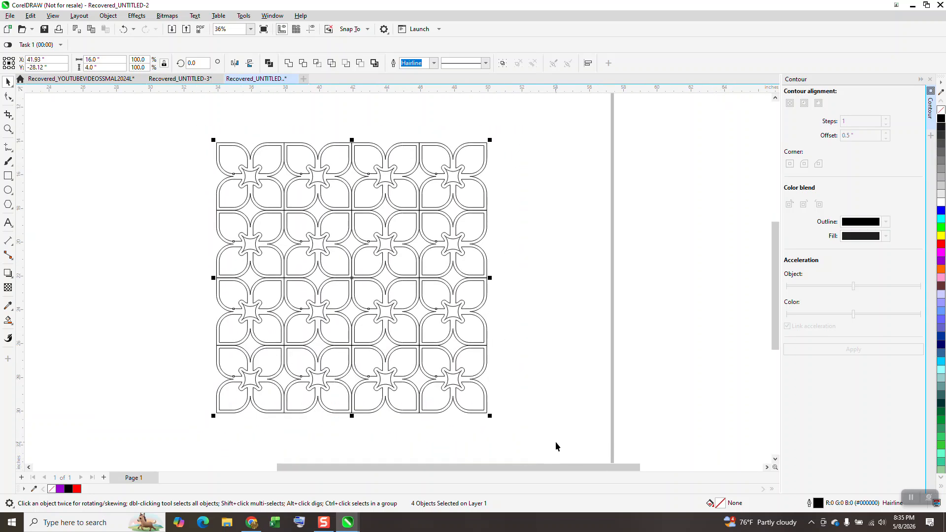
{"action": "left_click", "coordinate": [287, 62]}
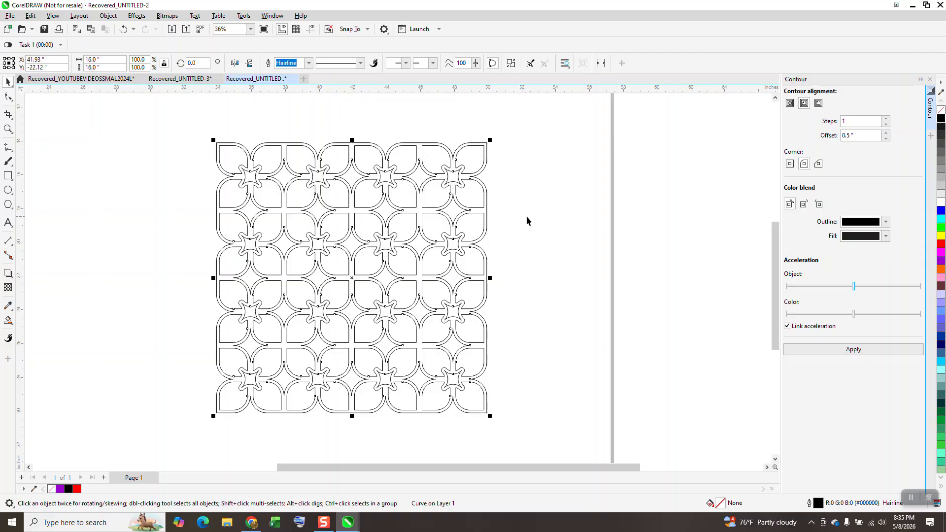
Step: Fill the connected bands of the welded flower grid with purple using Smart Fill
{"action": "left_click", "coordinate": [12, 322]}
{"action": "left_click", "coordinate": [49, 333]}
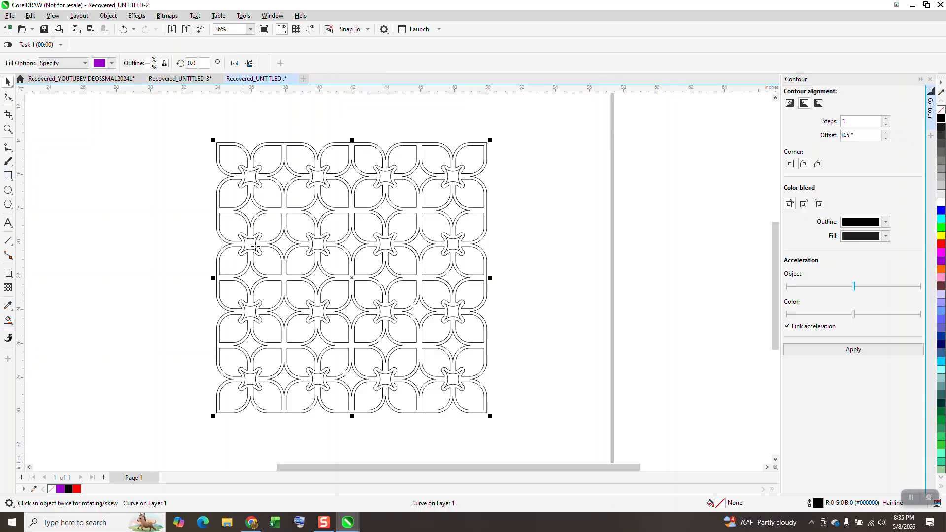
{"action": "left_click", "coordinate": [284, 210]}
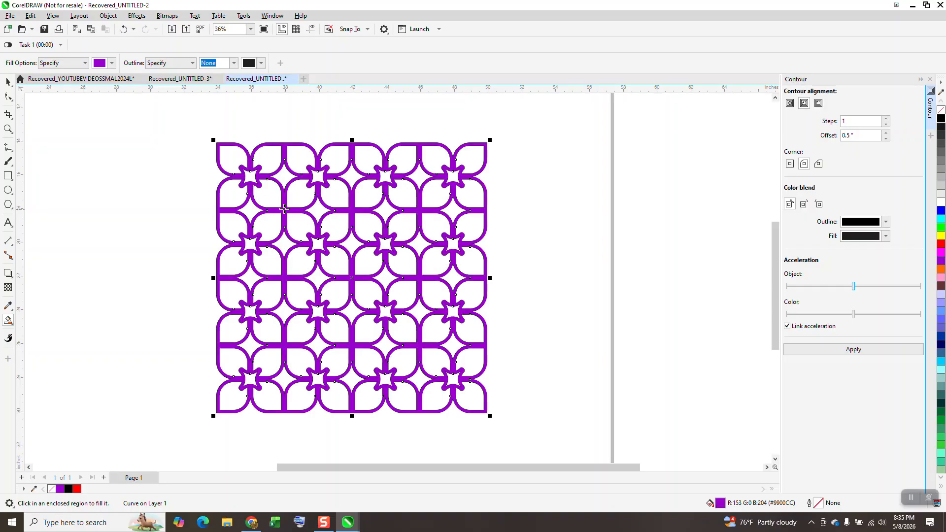
Step: Nudge the purple pattern 20 inches to the right, clear of the outlined grid, and deselect it
{"action": "scroll", "coordinate": [168, 213], "scroll_direction": "down", "scroll_amount": 1}
{"action": "key", "text": "Right"}
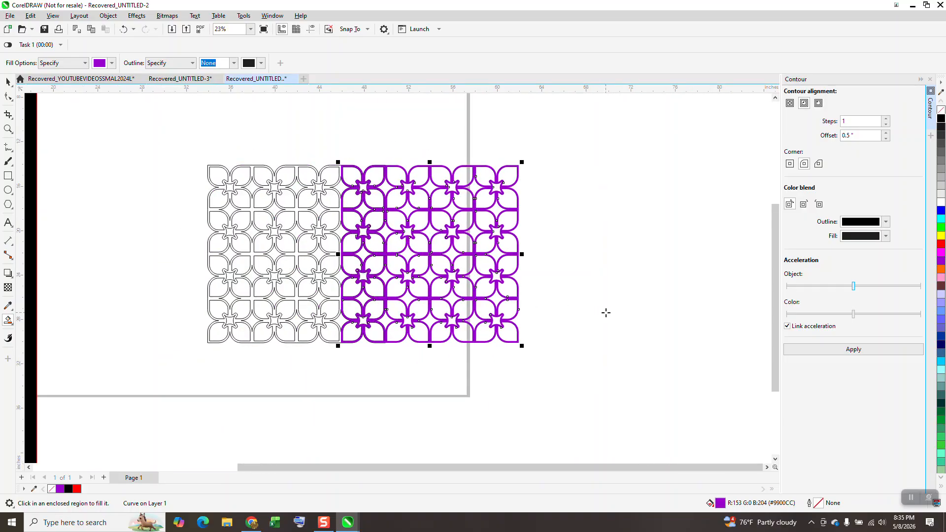
{"action": "key", "text": "Right"}
{"action": "scroll", "coordinate": [628, 306], "scroll_direction": "down", "scroll_amount": 1}
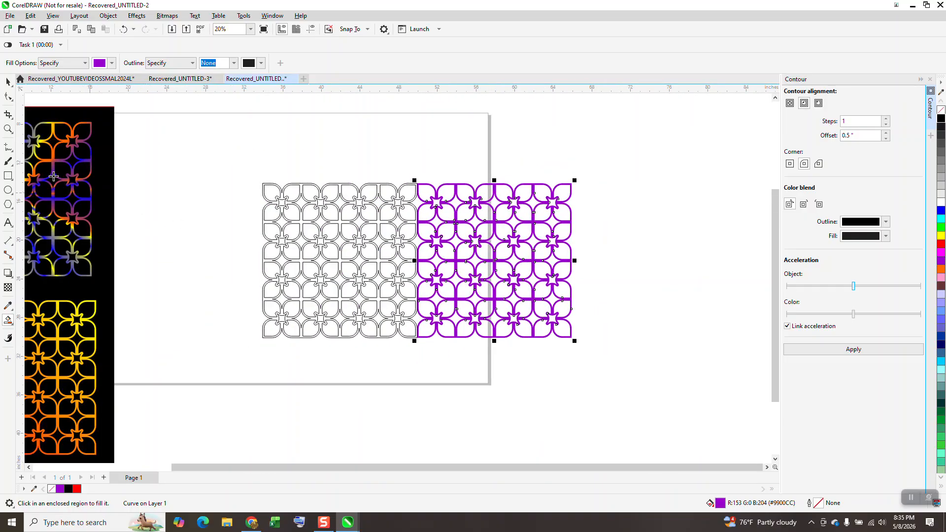
{"action": "key", "text": "z"}
{"action": "left_click_drag", "start_coordinate": [390, 176], "coordinate": [642, 380]}
{"action": "left_click", "coordinate": [8, 82]}
{"action": "left_click", "coordinate": [365, 143]}
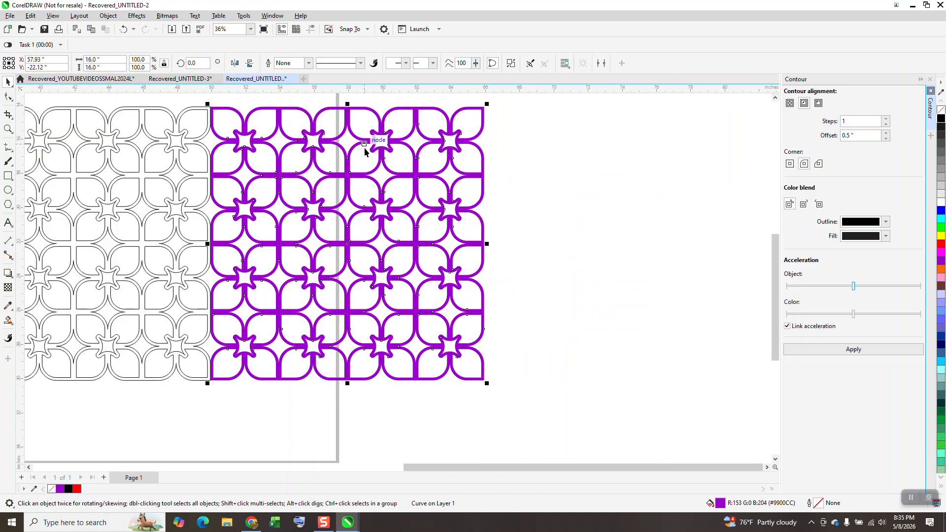
{"action": "key", "text": "Right"}
{"action": "key", "text": "Right"}
{"action": "scroll", "coordinate": [433, 152], "scroll_direction": "down", "scroll_amount": 1}
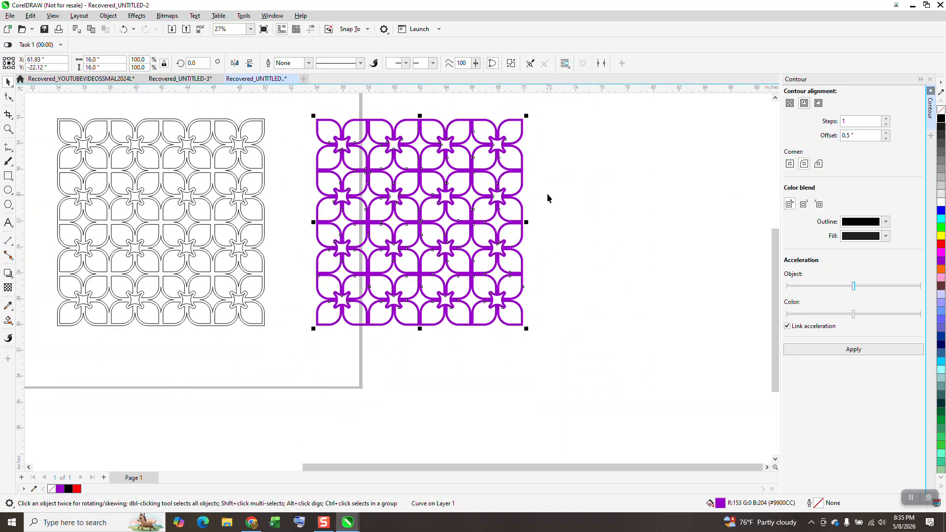
{"action": "left_click", "coordinate": [274, 230]}
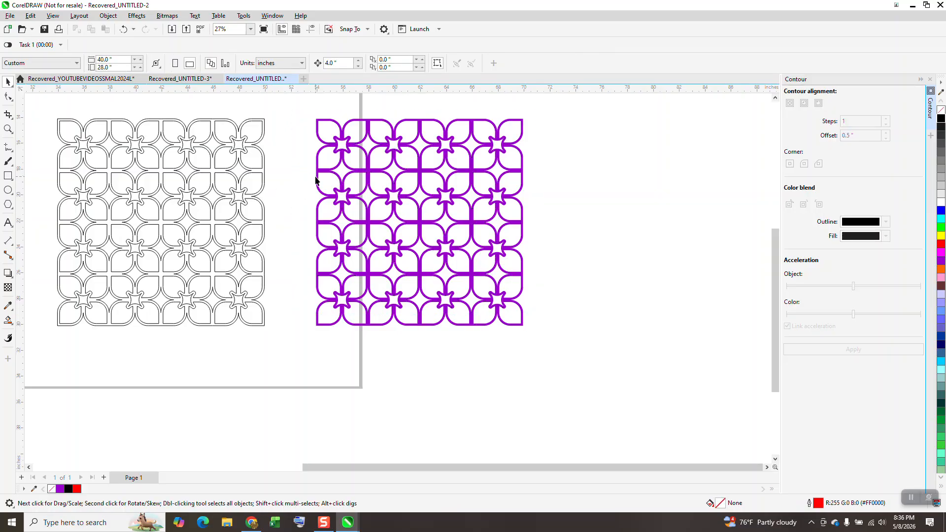
{"action": "left_click", "coordinate": [8, 129]}
{"action": "left_click_drag", "start_coordinate": [49, 107], "coordinate": [304, 348]}
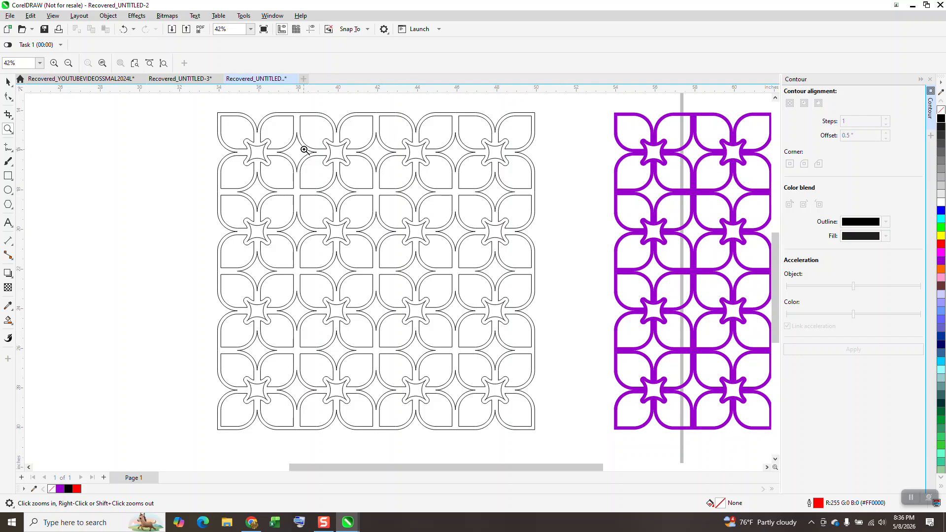
{"action": "left_click", "coordinate": [8, 320]}
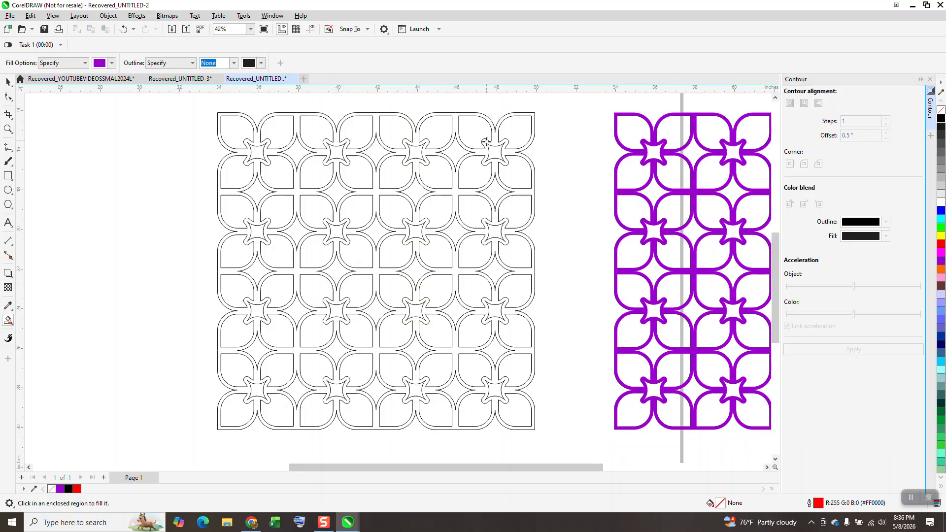
{"action": "scroll", "coordinate": [300, 196], "scroll_direction": "down", "scroll_amount": 2}
Step: Move the purple pattern off the page to the right and enlarge it to about 37 inches square
{"action": "left_click", "coordinate": [8, 82]}
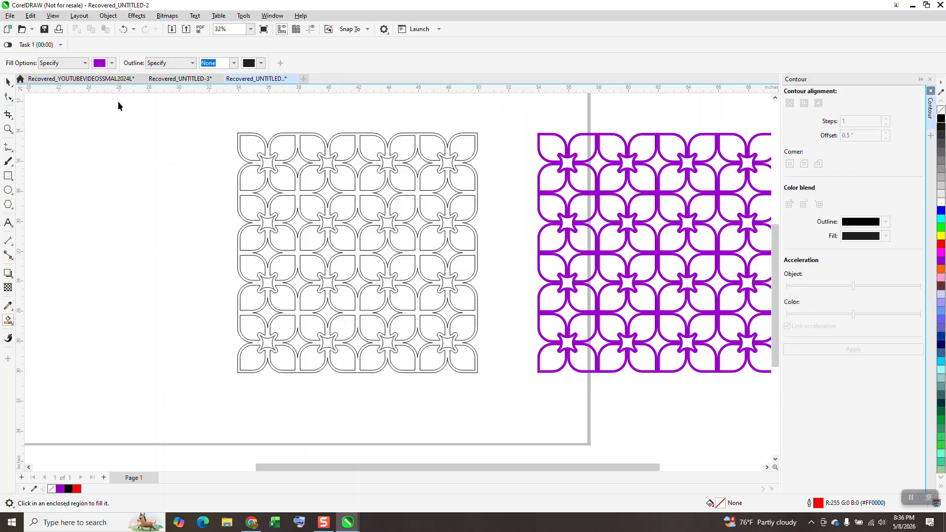
{"action": "scroll", "coordinate": [232, 147], "scroll_direction": "down", "scroll_amount": 3}
{"action": "left_click_drag", "start_coordinate": [448, 173], "coordinate": [532, 170]}
{"action": "left_click_drag", "start_coordinate": [562, 248], "coordinate": [696, 382]}
Step: Recolor the enlarged pattern red and give it a diagonal fountain fill from red at its lower-left corner to yellow at its upper-right corner
{"action": "left_click", "coordinate": [942, 244]}
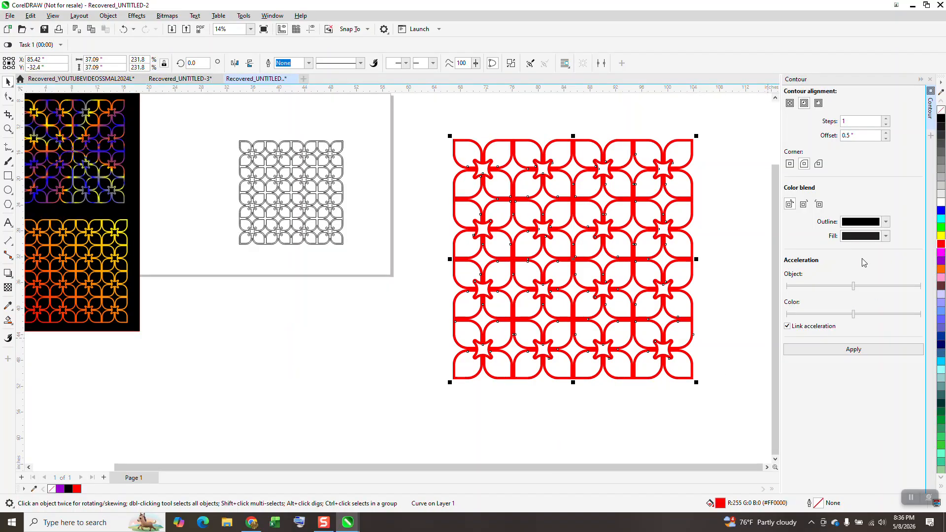
{"action": "left_click", "coordinate": [9, 320]}
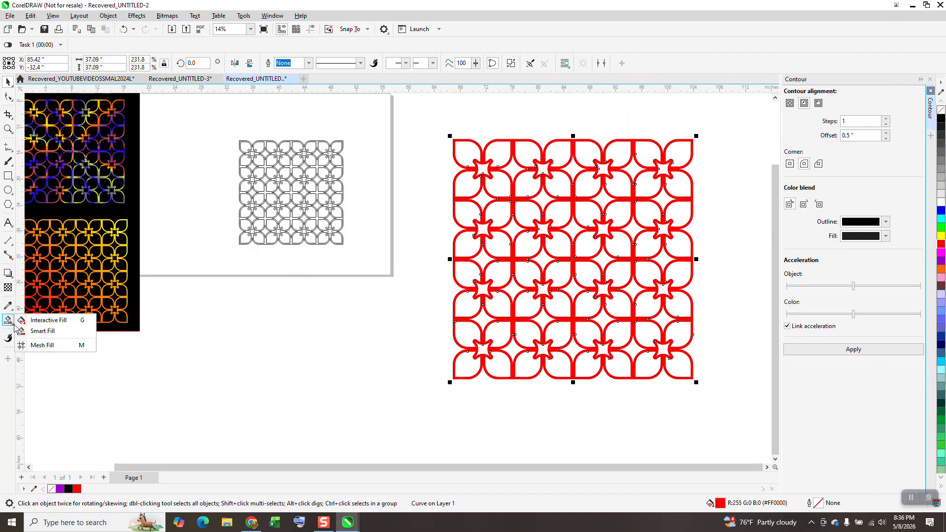
{"action": "left_click", "coordinate": [49, 320]}
{"action": "left_click_drag", "start_coordinate": [455, 377], "coordinate": [693, 147]}
{"action": "left_click_drag", "start_coordinate": [941, 236], "coordinate": [693, 146]}
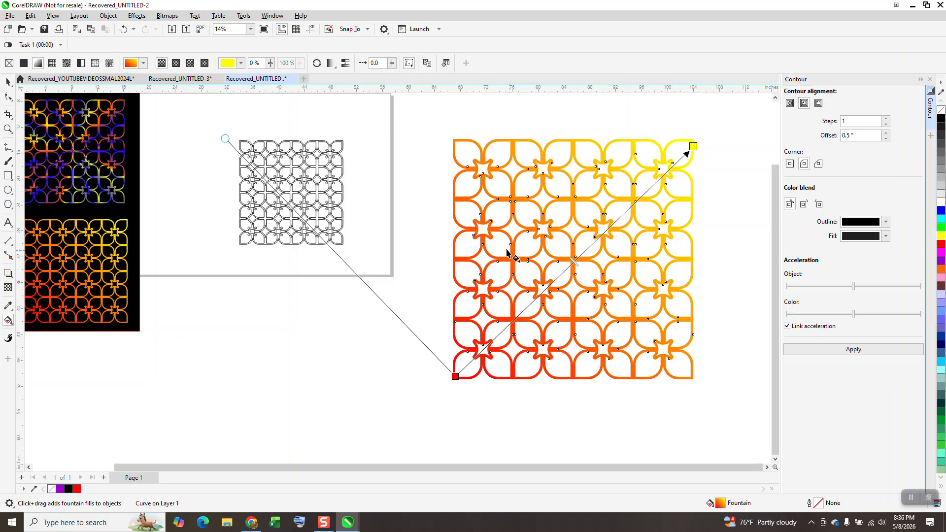
{"action": "scroll", "coordinate": [574, 169], "scroll_direction": "down", "scroll_amount": 1}
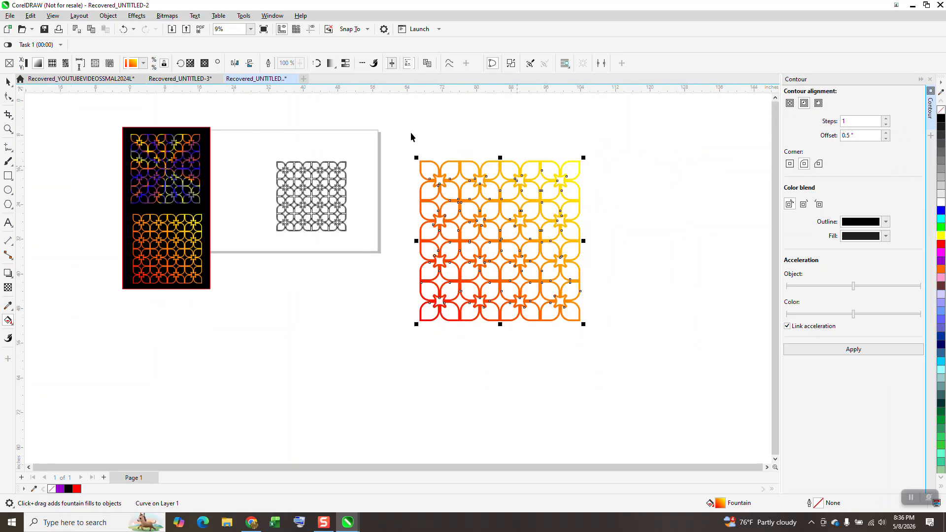
Step: Duplicate the red-to-yellow pattern and move the copy 40 inches left and 20 inches down from the original
{"action": "key", "text": "space"}
{"action": "left_click_drag", "start_coordinate": [411, 133], "coordinate": [642, 372]}
{"action": "key", "text": "KP_Add"}
{"action": "key", "text": "Down"}
{"action": "key", "text": "Down"}
{"action": "key", "text": "Down"}
{"action": "key", "text": "Down"}
{"action": "key", "text": "Down"}
{"action": "key", "text": "Down"}
{"action": "key", "text": "Down"}
{"action": "key", "text": "Down"}
{"action": "key", "text": "Down"}
{"action": "key", "text": "Down"}
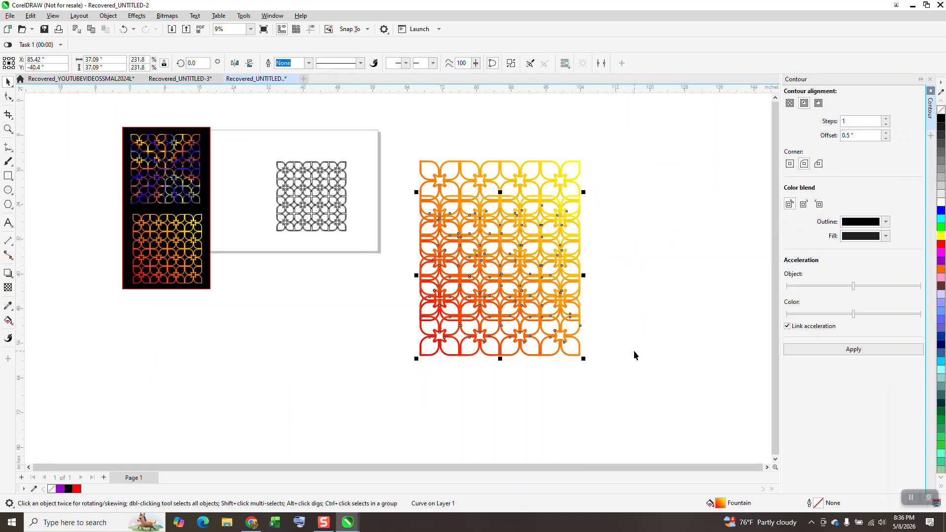
{"action": "key", "text": "Left"}
{"action": "key", "text": "Left"}
{"action": "key", "text": "Left"}
{"action": "key", "text": "Left"}
{"action": "key", "text": "Left"}
{"action": "key", "text": "Left"}
{"action": "key", "text": "Left"}
{"action": "key", "text": "Left"}
{"action": "key", "text": "Left"}
{"action": "key", "text": "Left"}
{"action": "key", "text": "Left"}
{"action": "key", "text": "Left"}
{"action": "key", "text": "Left"}
{"action": "key", "text": "Left"}
{"action": "key", "text": "Left"}
{"action": "key", "text": "Left"}
{"action": "key", "text": "Left"}
{"action": "key", "text": "Left"}
{"action": "key", "text": "Left"}
{"action": "key", "text": "Left"}
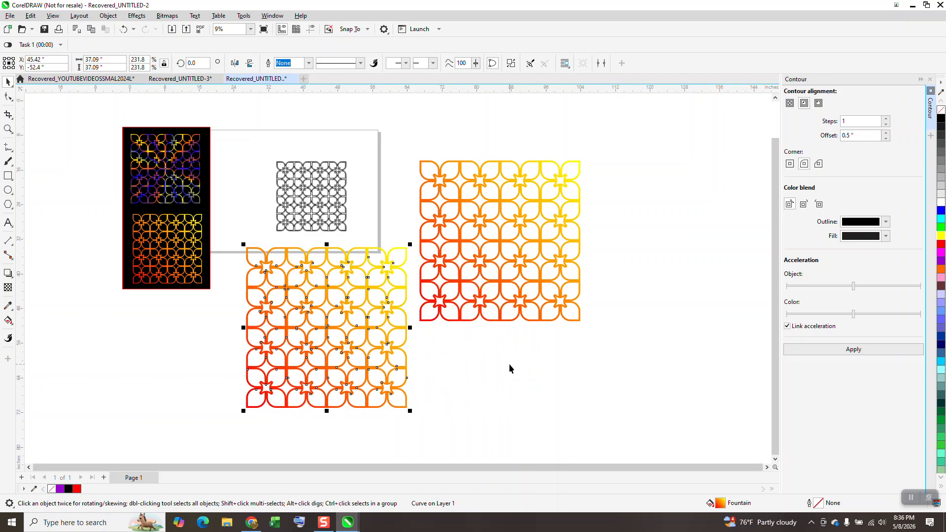
Step: Replace the copy's gradient with a black hairline outline, and fill its connected bands with red using Smart Fill
{"action": "left_click", "coordinate": [938, 111]}
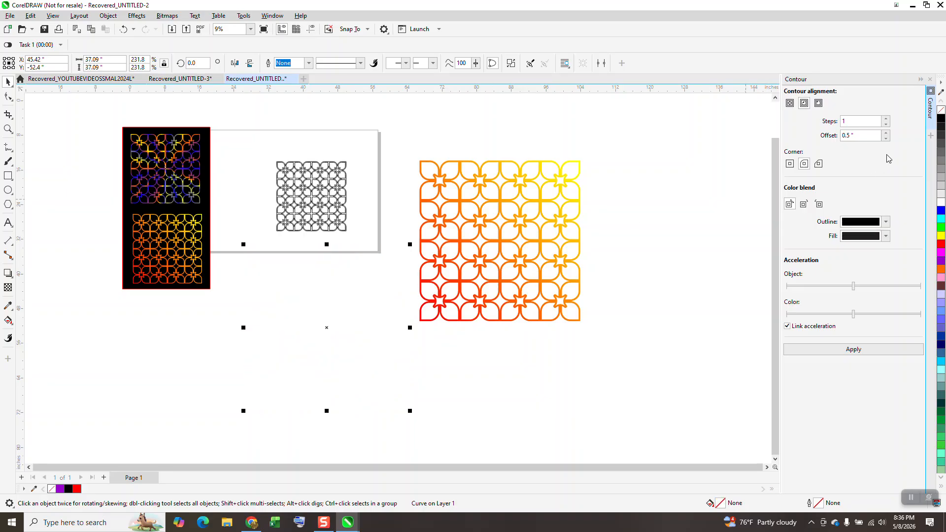
{"action": "right_click", "coordinate": [941, 118]}
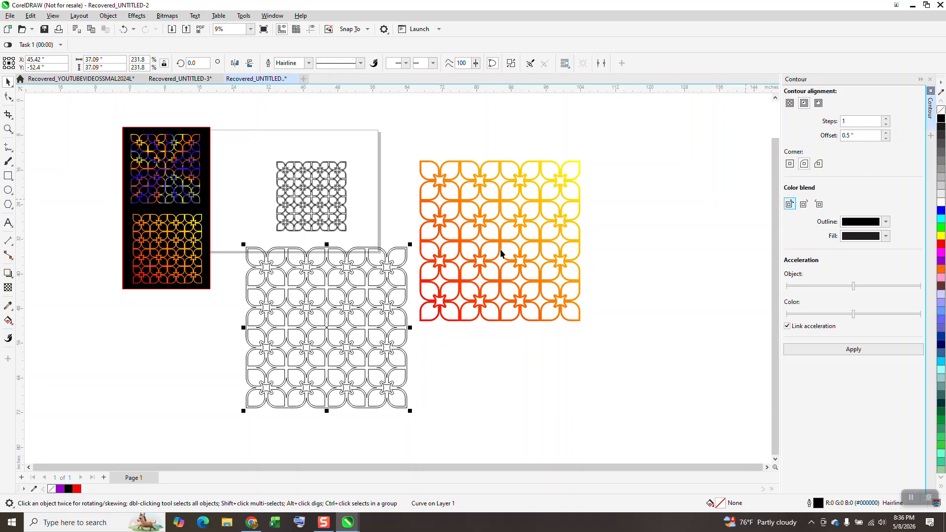
{"action": "left_click", "coordinate": [10, 322]}
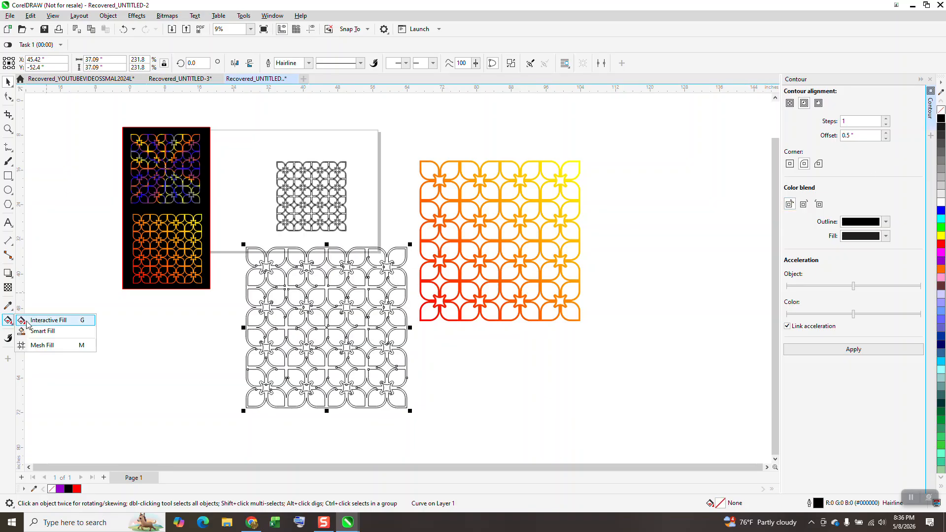
{"action": "left_click", "coordinate": [44, 333]}
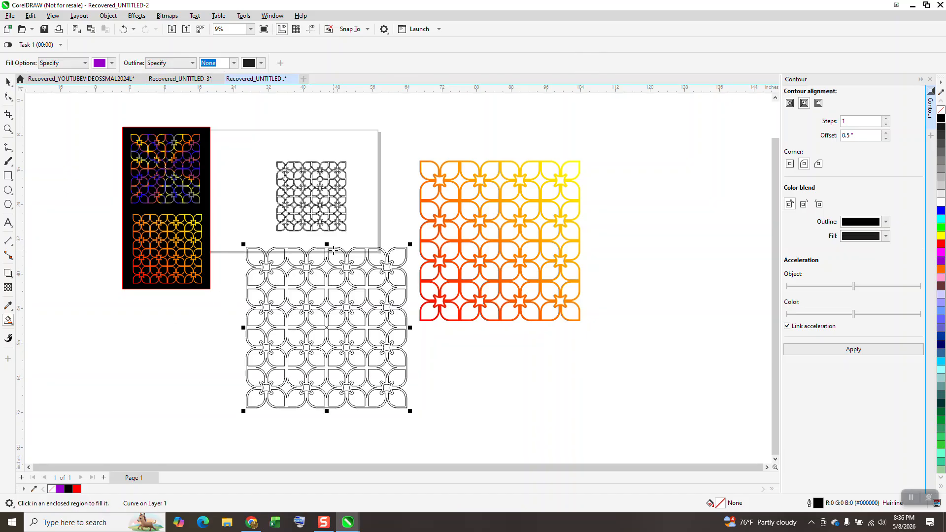
{"action": "left_click", "coordinate": [111, 63]}
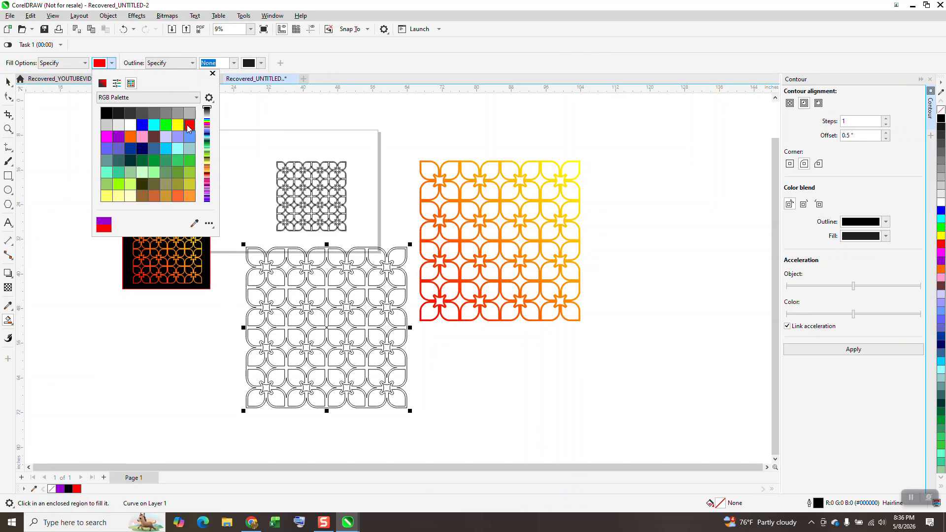
{"action": "left_click", "coordinate": [328, 254]}
{"action": "left_click", "coordinate": [327, 254]}
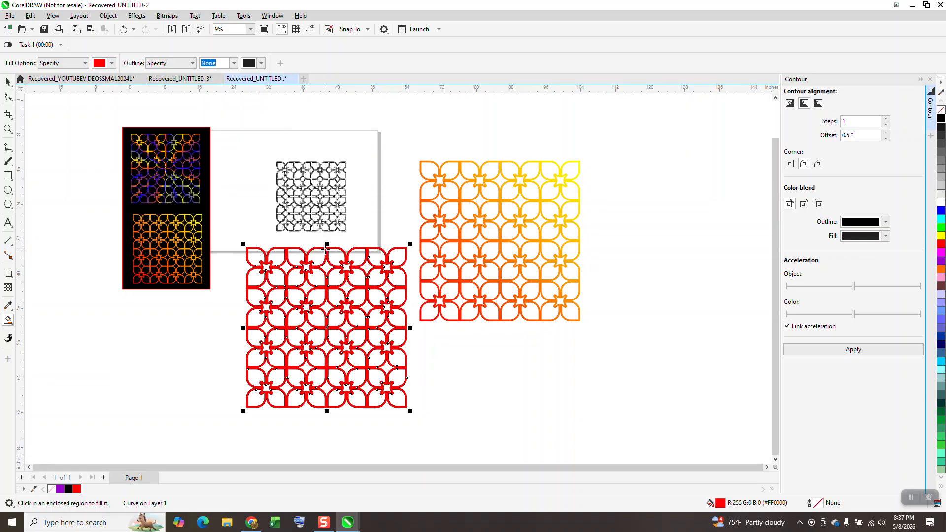
Step: Nudge the new red pattern about 80 inches left, clear of the outlined grid and the page
{"action": "scroll", "coordinate": [385, 249], "scroll_direction": "down", "scroll_amount": 2}
{"action": "key", "text": "Left"}
{"action": "key", "text": "Left"}
{"action": "key", "text": "Left"}
{"action": "key", "text": "Left"}
{"action": "key", "text": "Left"}
{"action": "key", "text": "Left"}
{"action": "key", "text": "Left"}
{"action": "key", "text": "Left"}
{"action": "key", "text": "Left"}
{"action": "key", "text": "Left"}
{"action": "key", "text": "Left"}
{"action": "key", "text": "Left"}
{"action": "key", "text": "Left"}
{"action": "key", "text": "Left"}
{"action": "key", "text": "Left"}
{"action": "key", "text": "Left"}
{"action": "key", "text": "Left"}
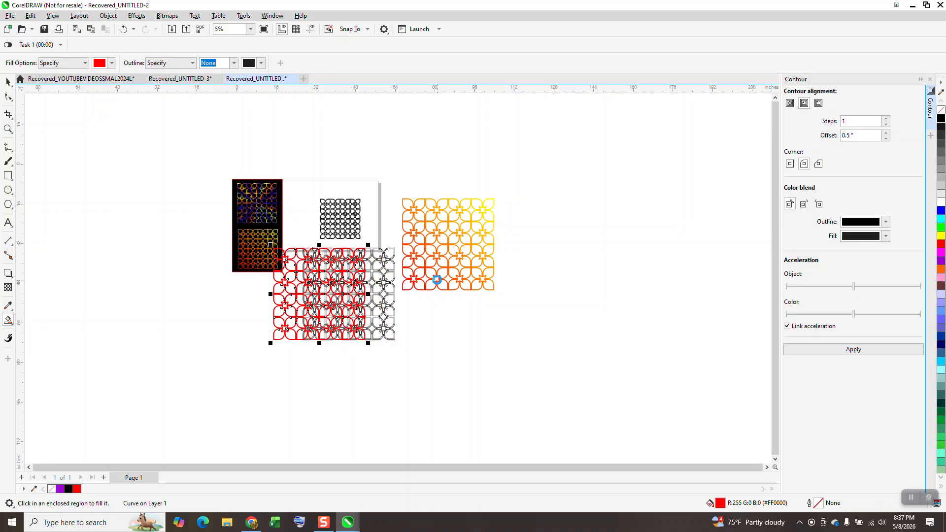
{"action": "key", "text": "Left"}
{"action": "key", "text": "Left"}
{"action": "key", "text": "Left"}
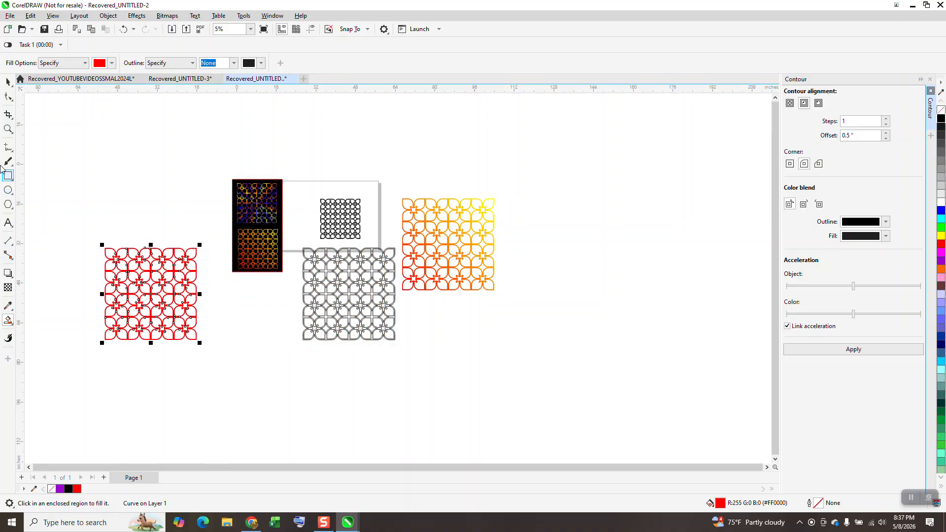
Step: Give the red pattern an elliptical fountain fill from white at its center to red at its outer edge
{"action": "left_click", "coordinate": [8, 129]}
{"action": "left_click_drag", "start_coordinate": [89, 242], "coordinate": [305, 363]}
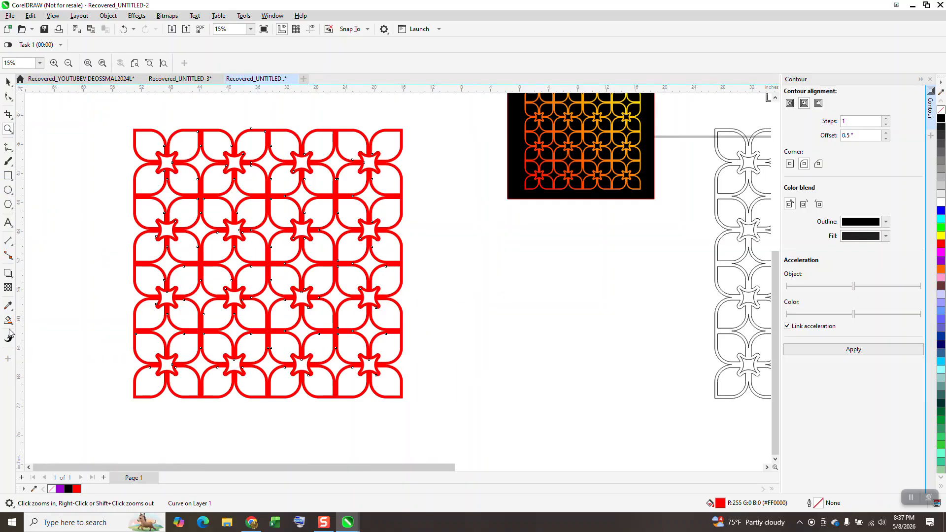
{"action": "left_click", "coordinate": [12, 325]}
{"action": "left_click", "coordinate": [40, 320]}
{"action": "left_click_drag", "start_coordinate": [176, 358], "coordinate": [326, 260]}
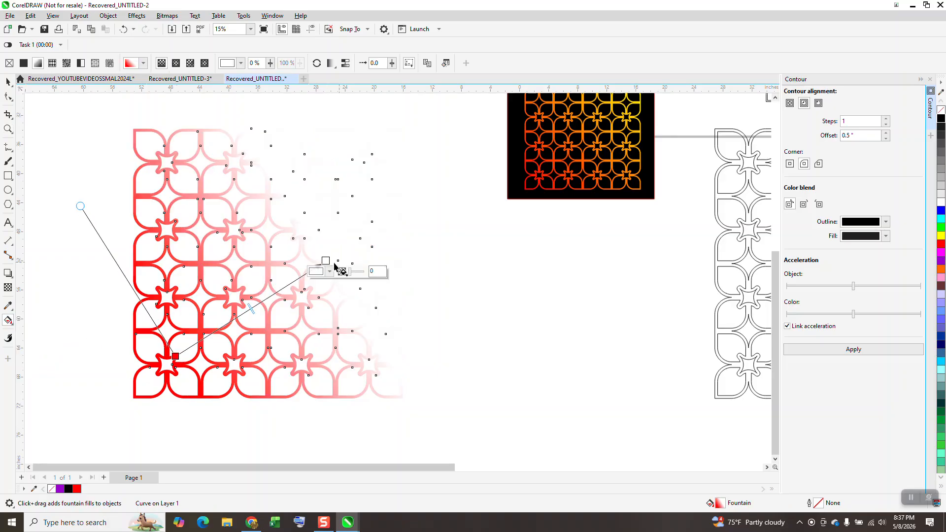
{"action": "left_click", "coordinate": [175, 63]}
{"action": "left_click_drag", "start_coordinate": [257, 311], "coordinate": [268, 264]}
{"action": "left_click_drag", "start_coordinate": [326, 261], "coordinate": [400, 261]}
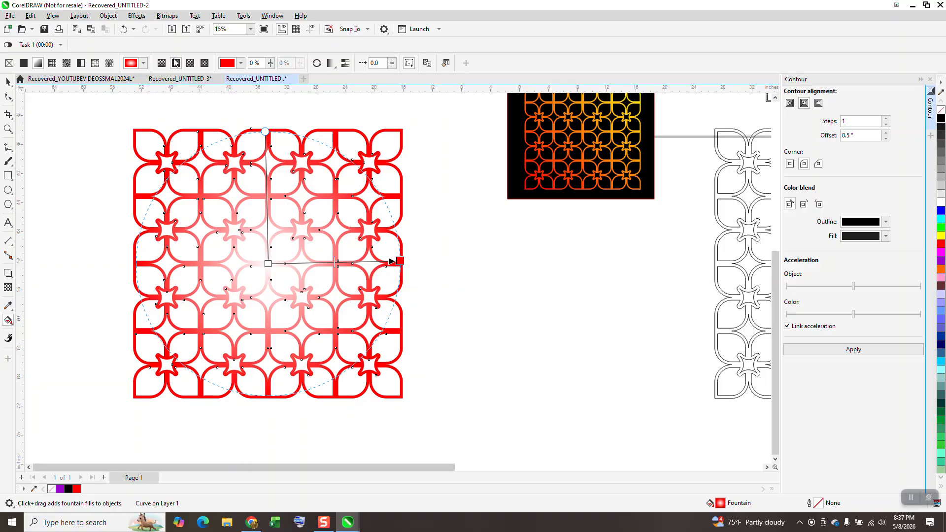
Step: Apply the multicolored conical preset fountain fill to the pattern
{"action": "left_click", "coordinate": [142, 63]}
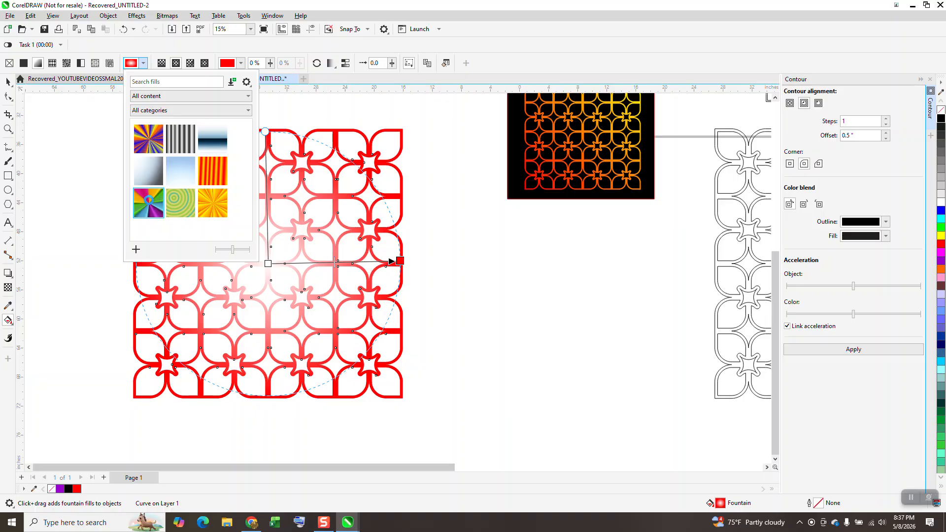
{"action": "left_click", "coordinate": [149, 201]}
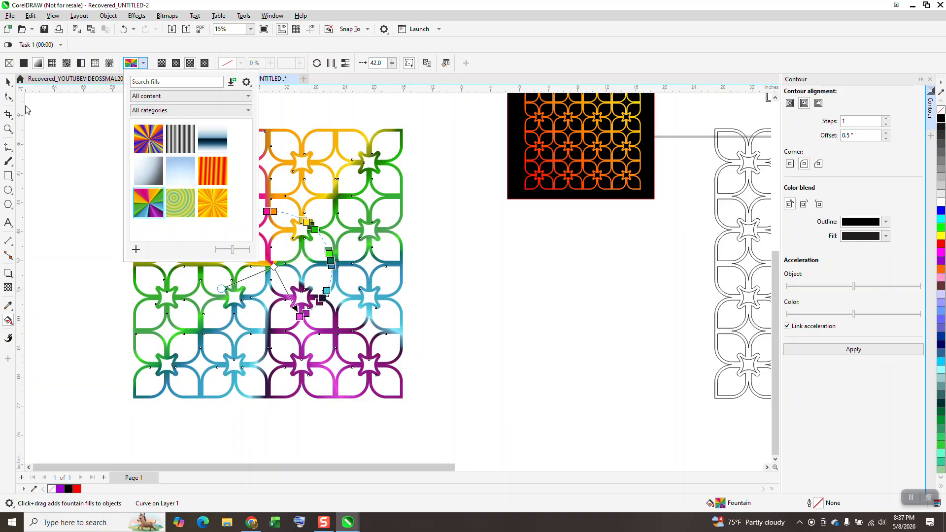
Step: Draw a black-filled rectangle about 47 by 42 inches around the multicolored pattern and place it behind the pattern
{"action": "left_click", "coordinate": [8, 176]}
{"action": "mouse_move", "coordinate": [107, 123]}
{"action": "left_mouse_down"}
{"action": "mouse_move", "coordinate": [130, 220]}
{"action": "mouse_move", "coordinate": [488, 422]}
{"action": "mouse_move", "coordinate": [450, 427]}
{"action": "left_mouse_up"}
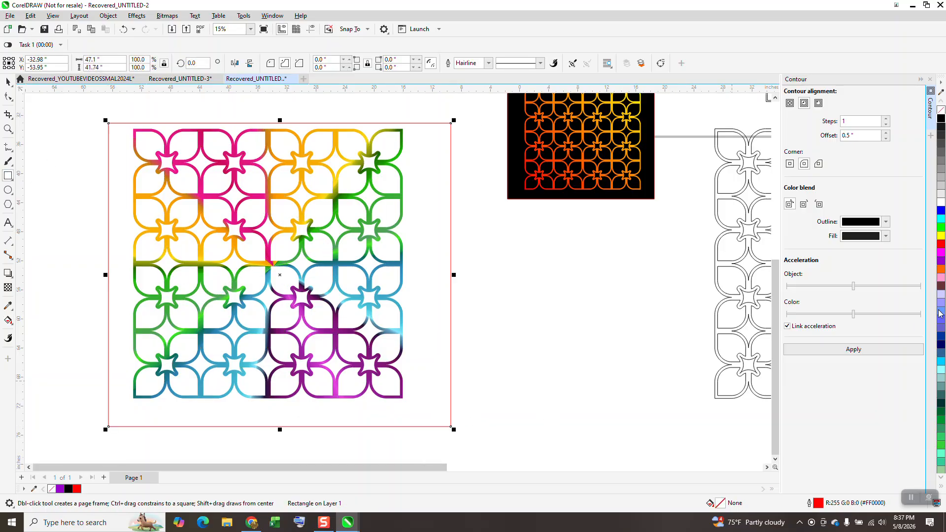
{"action": "left_click", "coordinate": [941, 123]}
{"action": "left_click", "coordinate": [108, 15]}
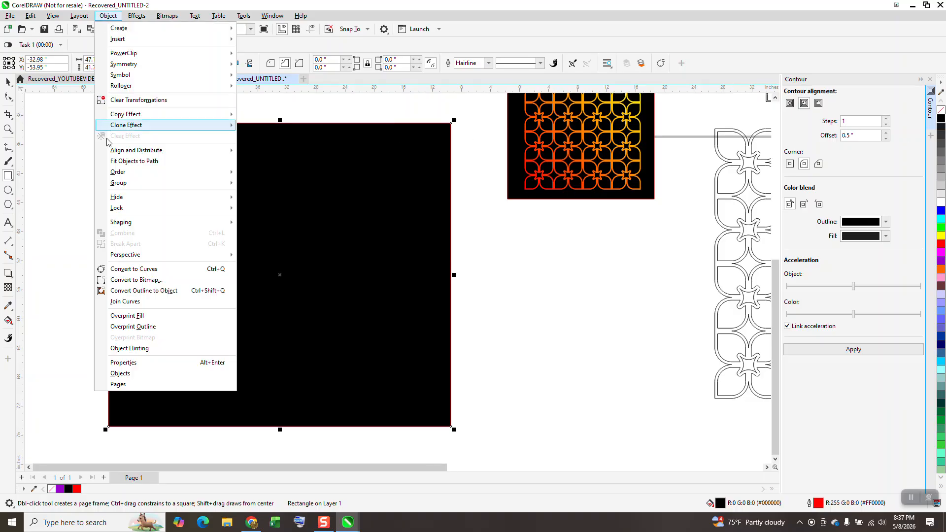
{"action": "mouse_move", "coordinate": [217, 172]}
{"action": "left_click", "coordinate": [256, 186]}
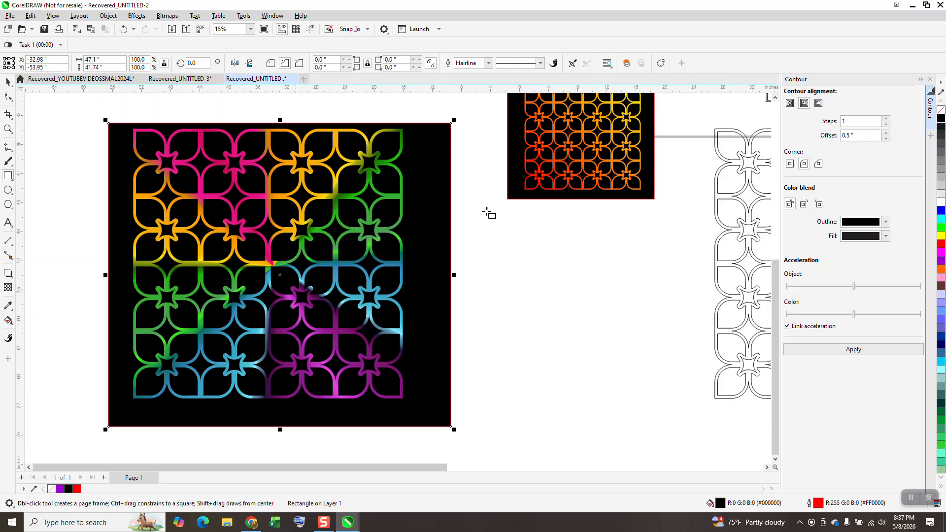
{"action": "scroll", "coordinate": [503, 257], "scroll_direction": "down", "scroll_amount": 3}
{"action": "left_click_drag", "start_coordinate": [502, 96], "coordinate": [606, 149]}
{"action": "scroll", "coordinate": [207, 170], "scroll_direction": "down", "scroll_amount": 2}
{"action": "left_click", "coordinate": [8, 129]}
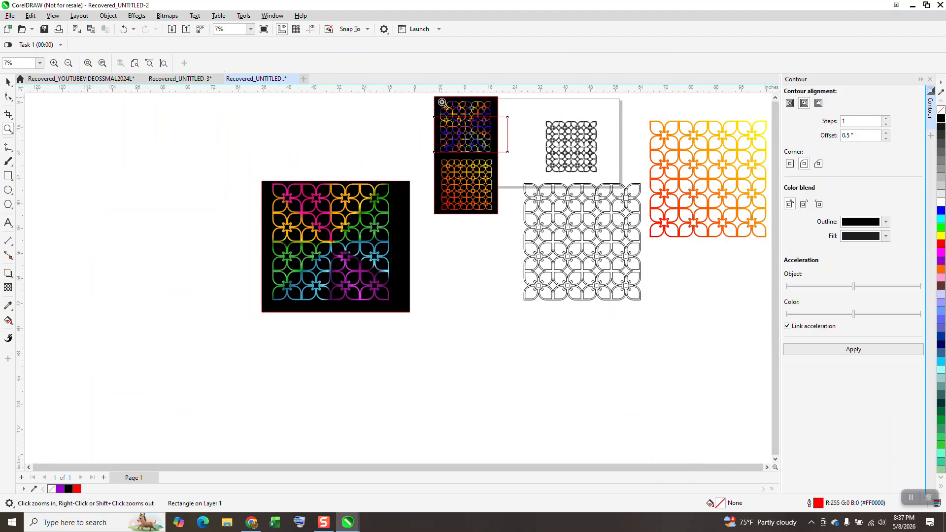
{"action": "left_click_drag", "start_coordinate": [439, 100], "coordinate": [525, 157]}
{"action": "scroll", "coordinate": [427, 173], "scroll_direction": "down", "scroll_amount": 5}
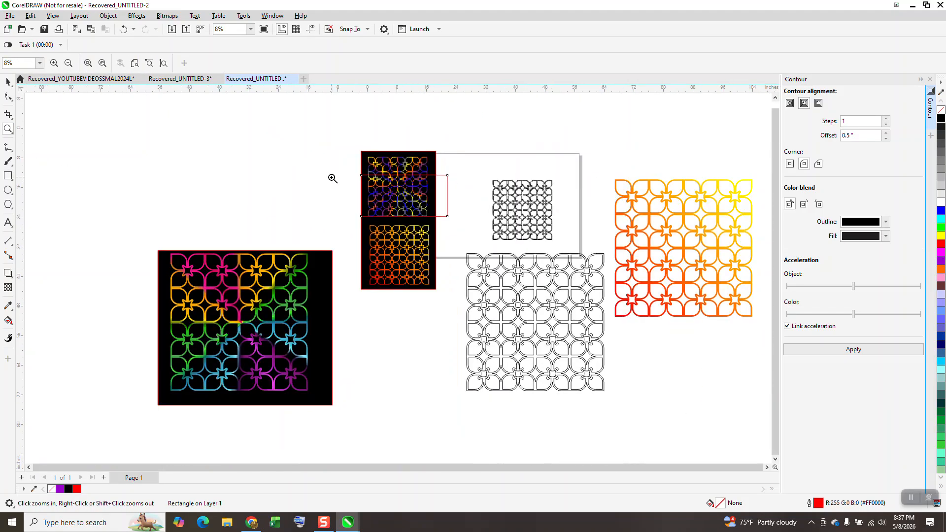
Step: Select the multicolored pattern with its black background and stretch its conical fill outward toward the pattern's lower-left area
{"action": "key", "text": "space"}
{"action": "left_click_drag", "start_coordinate": [148, 236], "coordinate": [338, 433]}
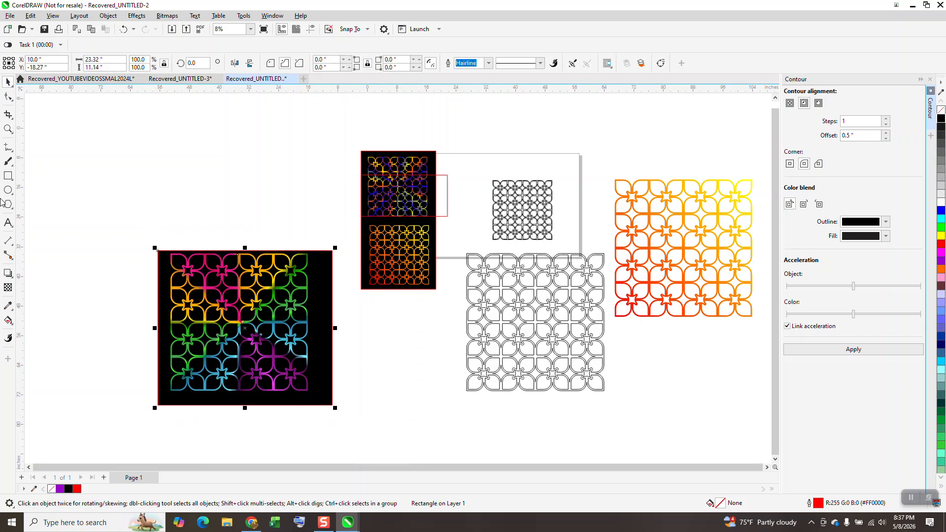
{"action": "key", "text": "space"}
{"action": "scroll", "coordinate": [194, 401], "scroll_direction": "up", "scroll_amount": 2}
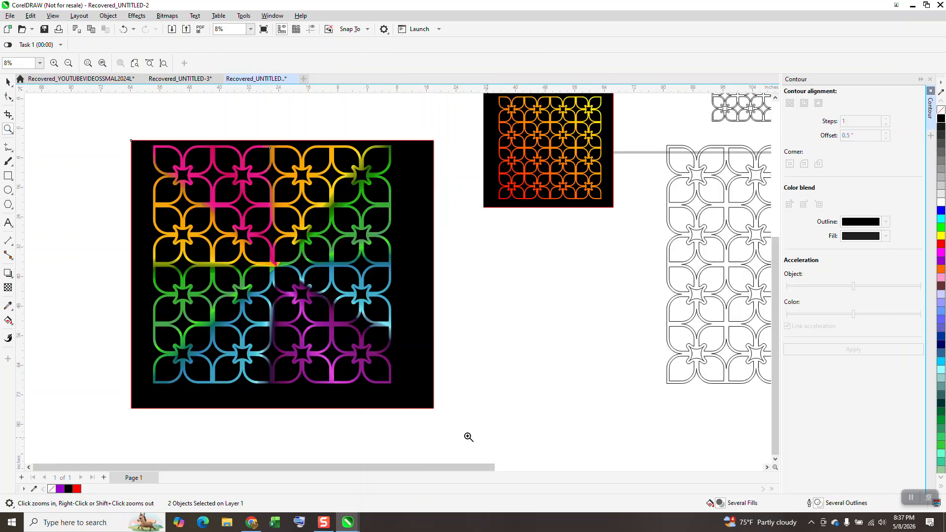
{"action": "left_click", "coordinate": [8, 320]}
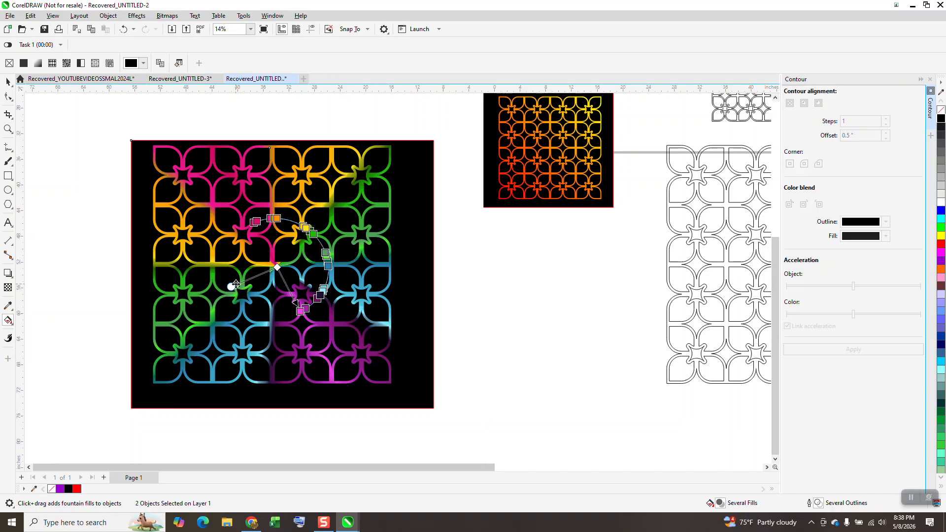
{"action": "left_click_drag", "start_coordinate": [232, 286], "coordinate": [292, 328]}
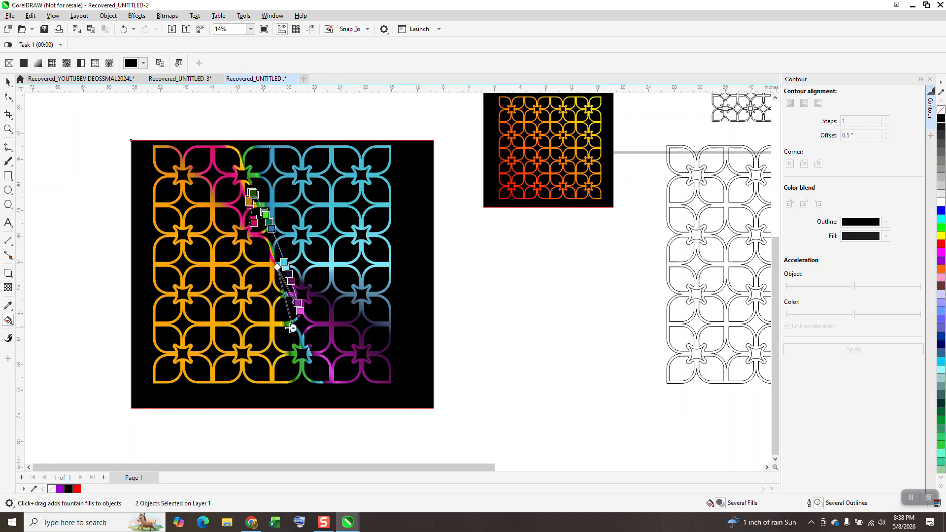
{"action": "left_click_drag", "start_coordinate": [292, 327], "coordinate": [197, 309]}
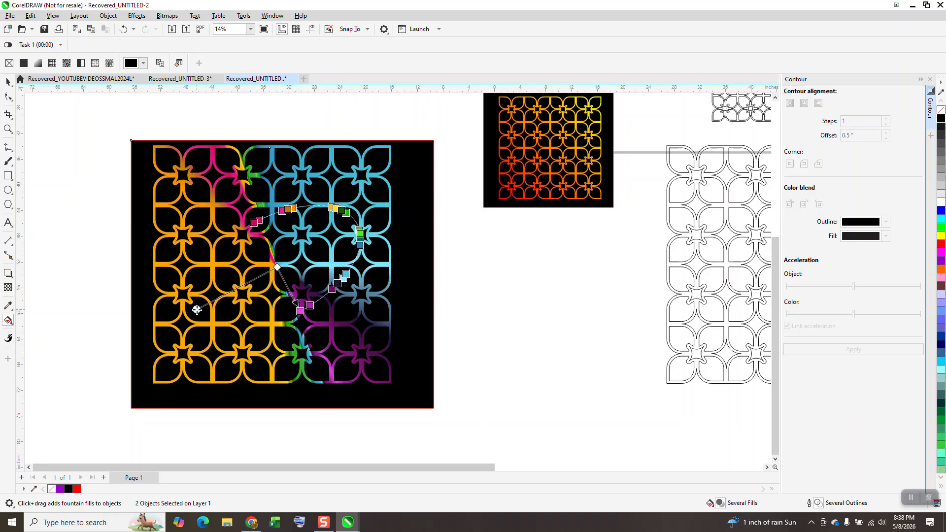
Step: Remove two bright green color stops from the conical fill, add a red stop between the yellow and teal ones, and deselect everything
{"action": "double_click", "coordinate": [361, 235]}
{"action": "double_click", "coordinate": [346, 212]}
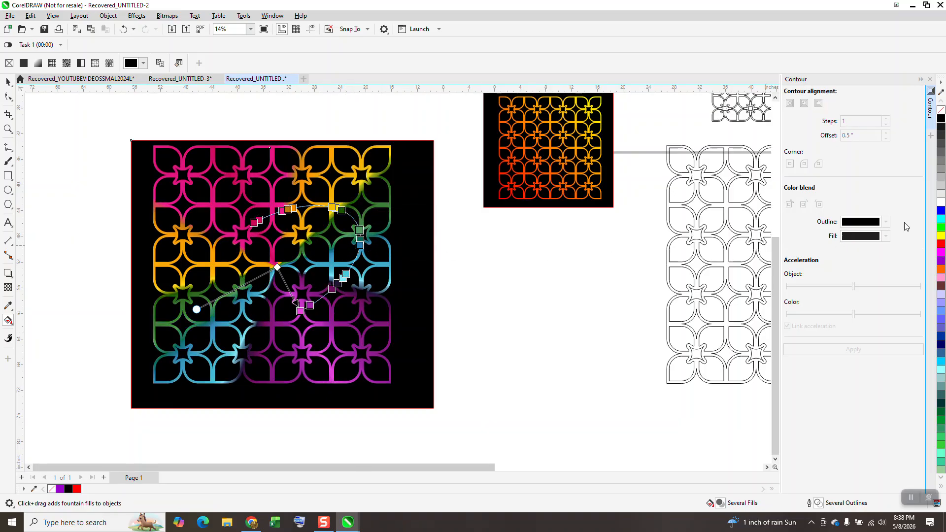
{"action": "left_click_drag", "start_coordinate": [942, 246], "coordinate": [352, 218]}
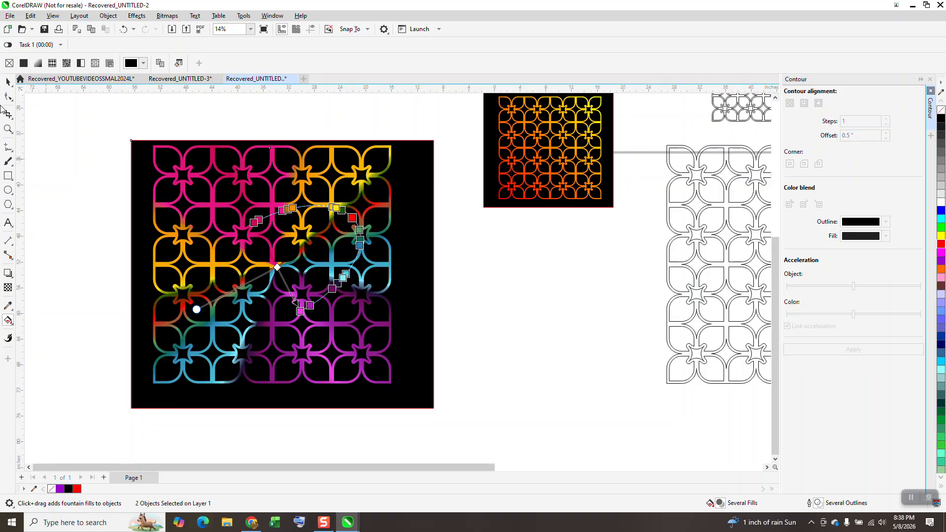
{"action": "left_click", "coordinate": [8, 82]}
{"action": "left_click", "coordinate": [557, 277]}
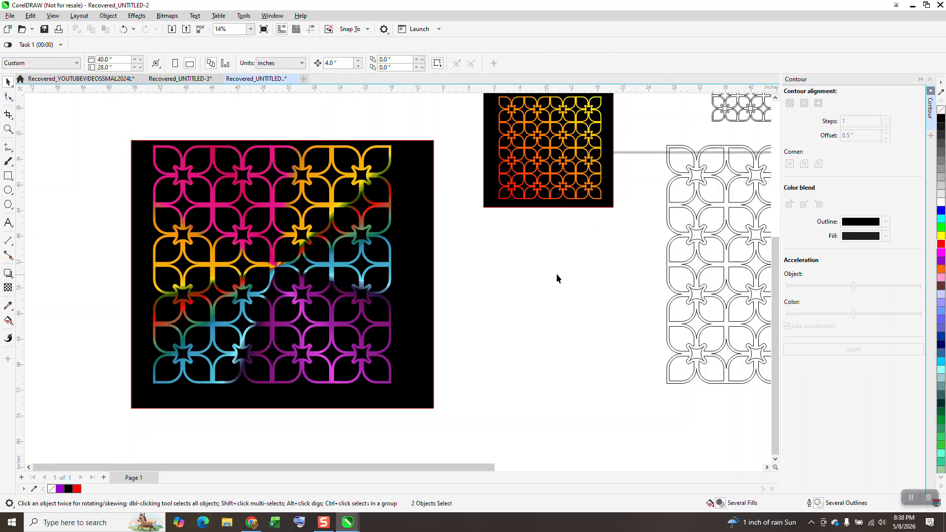